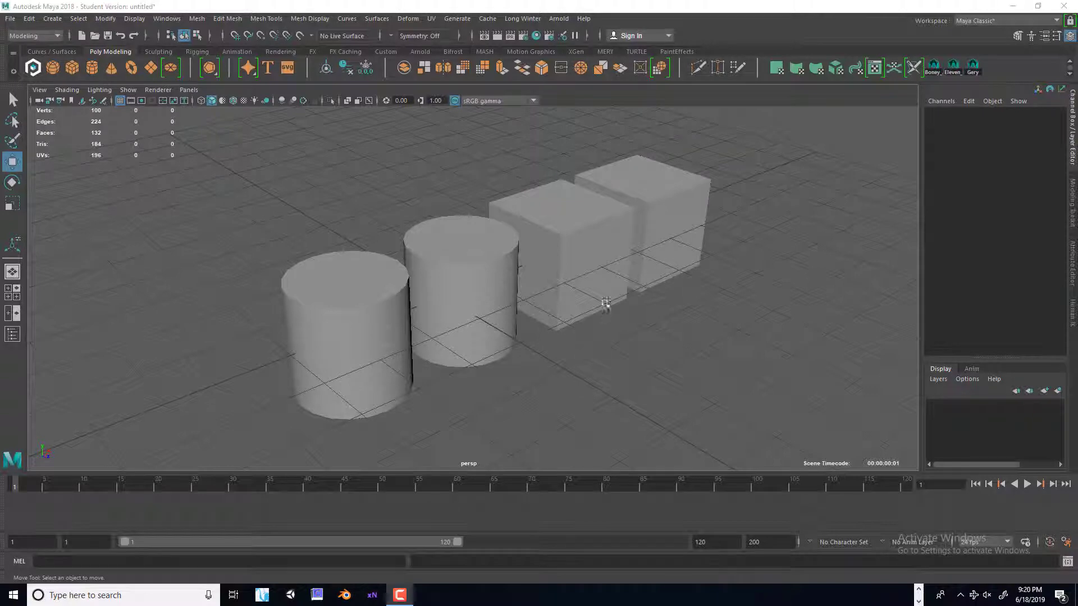
# Look over the row of two cylinders and two cubes, examining the two cylinders up close.
pyautogui.keyDown('alt'); pyautogui.moveTo(700, 296); pyautogui.dragTo(544, 294); pyautogui.keyUp('alt')
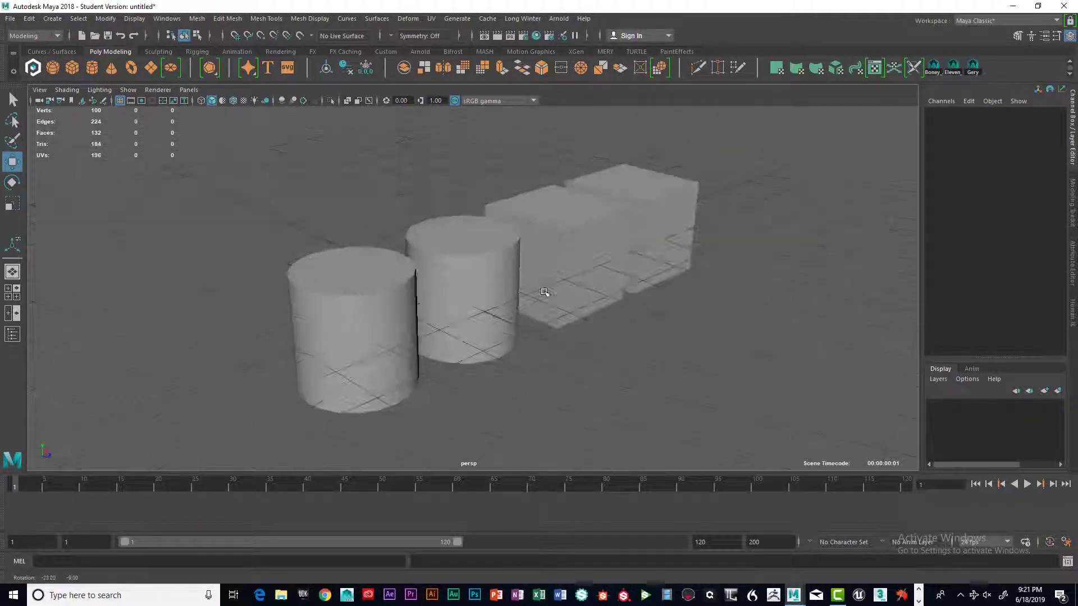
pyautogui.click(364, 303)
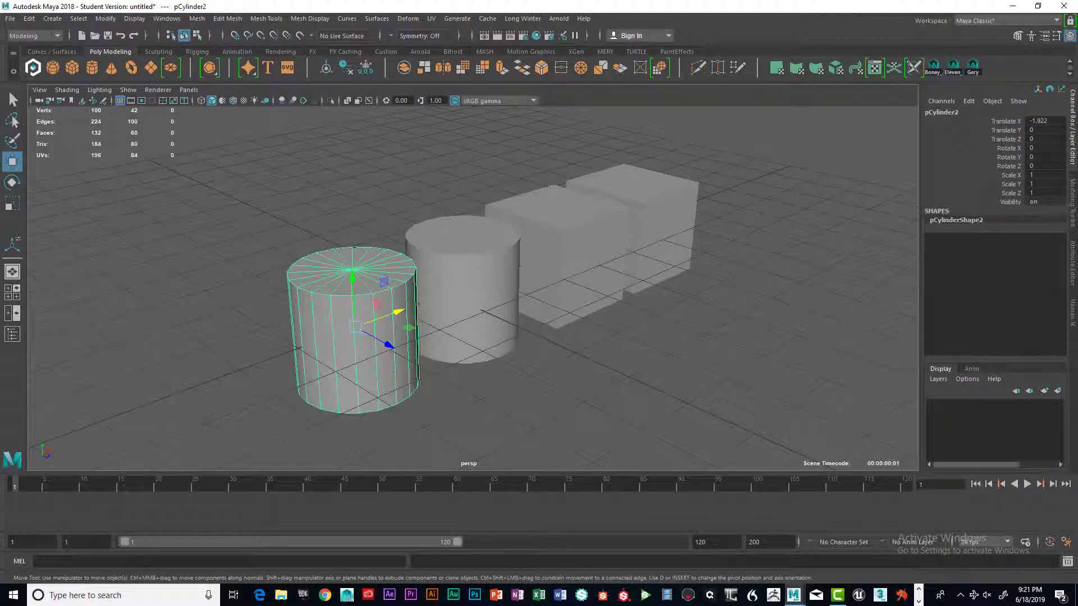
pyautogui.scroll(-2, 567, 327)
pyautogui.keyDown('alt'); pyautogui.moveTo(586, 326); pyautogui.dragTo(546, 332); pyautogui.keyUp('alt')
pyautogui.scroll(3, 547, 331)
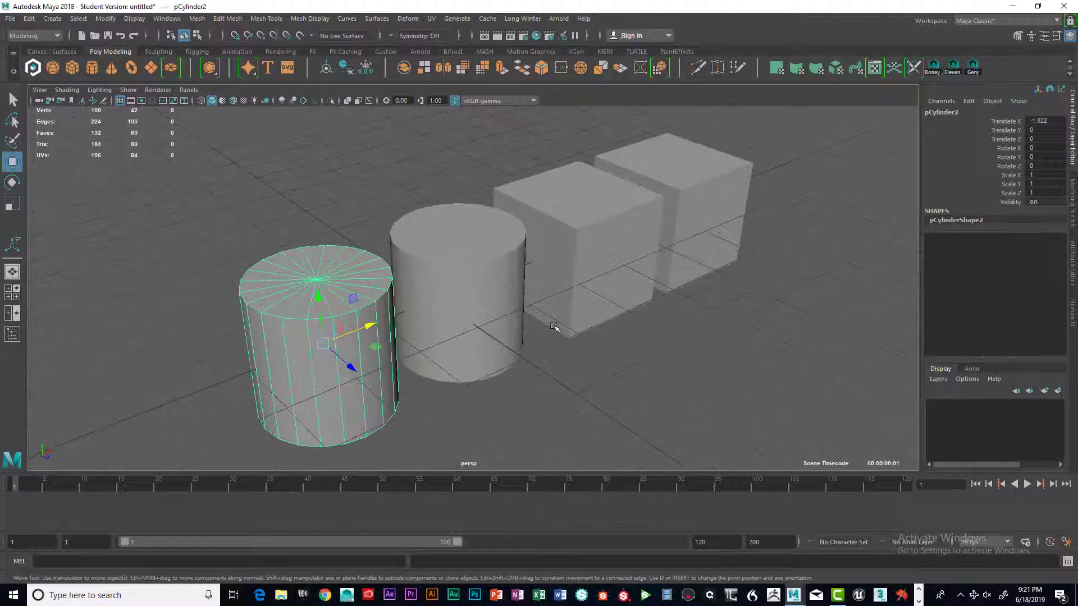
pyautogui.click(641, 250)
pyautogui.keyDown('alt'); pyautogui.moveTo(712, 271); pyautogui.dragTo(573, 339); pyautogui.keyUp('alt')
pyautogui.click(377, 363)
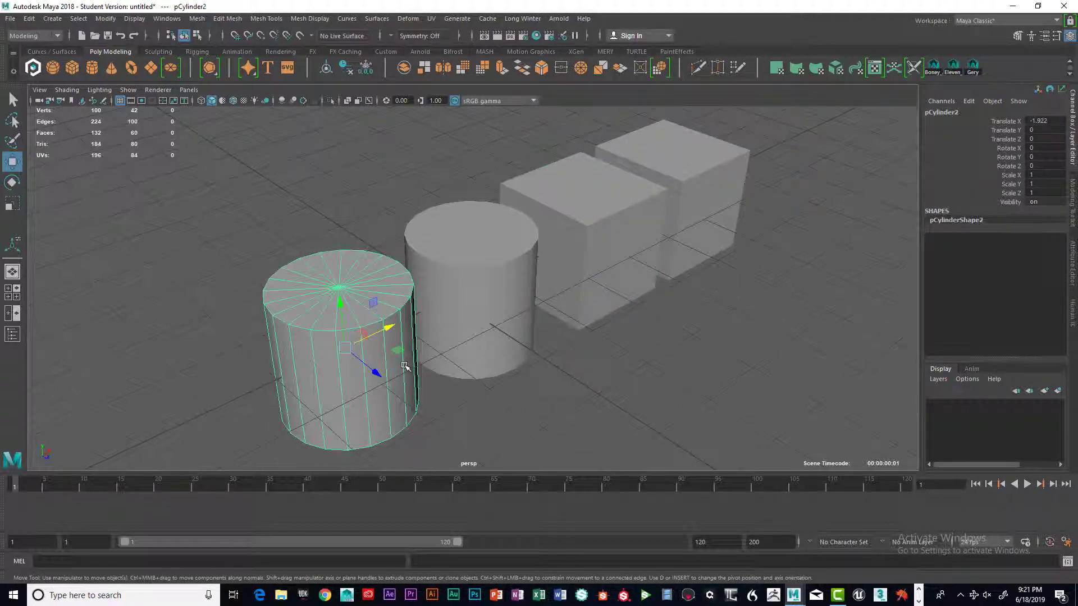
pyautogui.keyDown('alt'); pyautogui.moveTo(376, 362); pyautogui.dragTo(533, 301, button='right'); pyautogui.keyUp('alt')
pyautogui.scroll(-5, 533, 301)
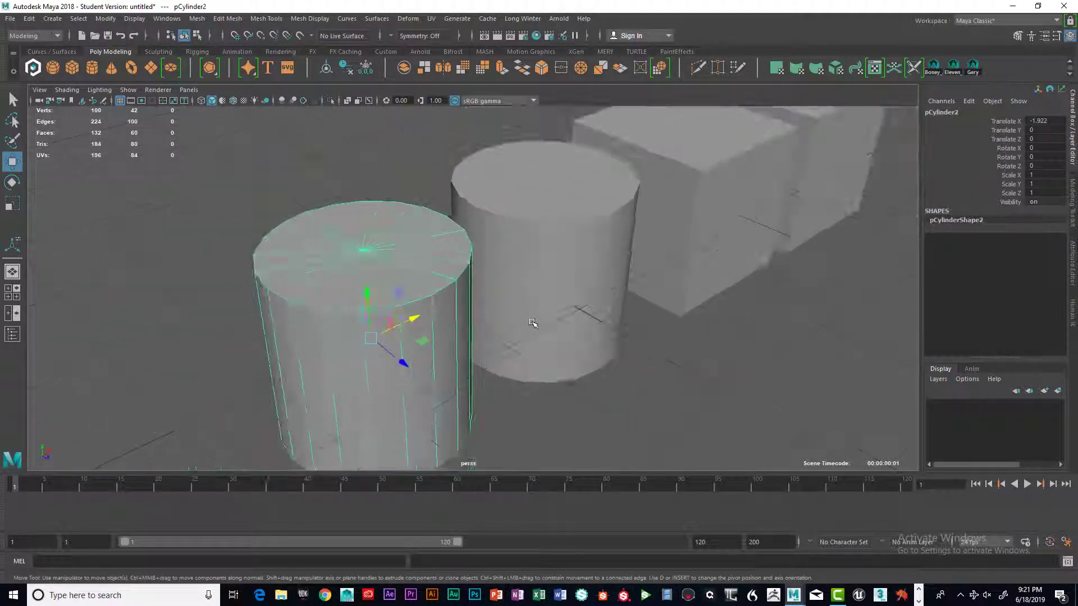
pyautogui.scroll(4, 500, 307)
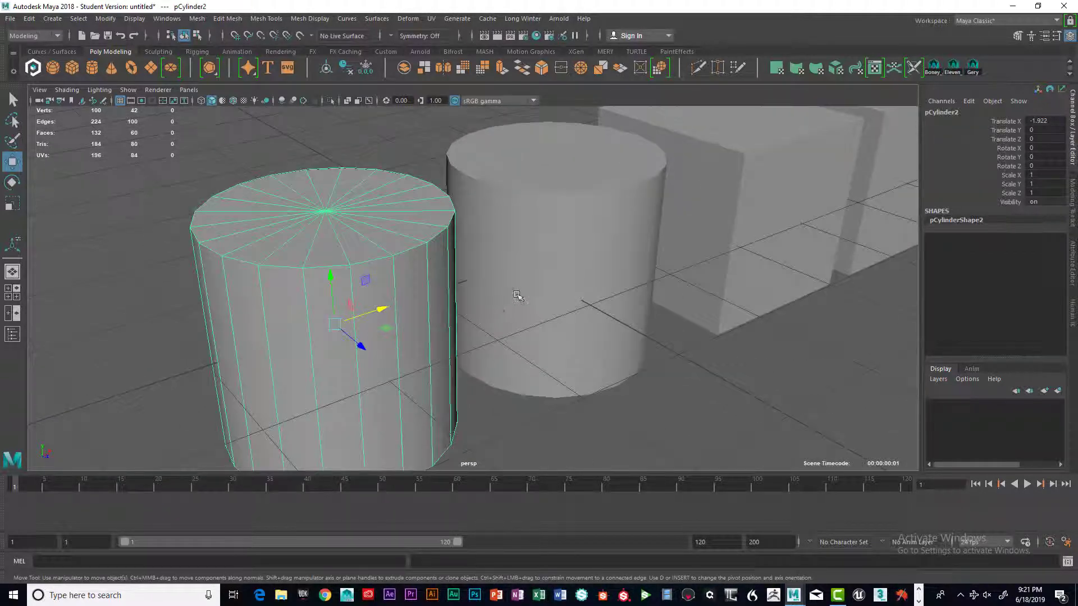
pyautogui.keyDown('alt'); pyautogui.moveTo(519, 295); pyautogui.dragTo(450, 338, button='middle'); pyautogui.keyUp('alt')
# Raise the cap subdivisions of the cylinder next to the cubes to add one inner edge ring on each cap.
pyautogui.click(500, 302)
pyautogui.rightClick(543, 220)
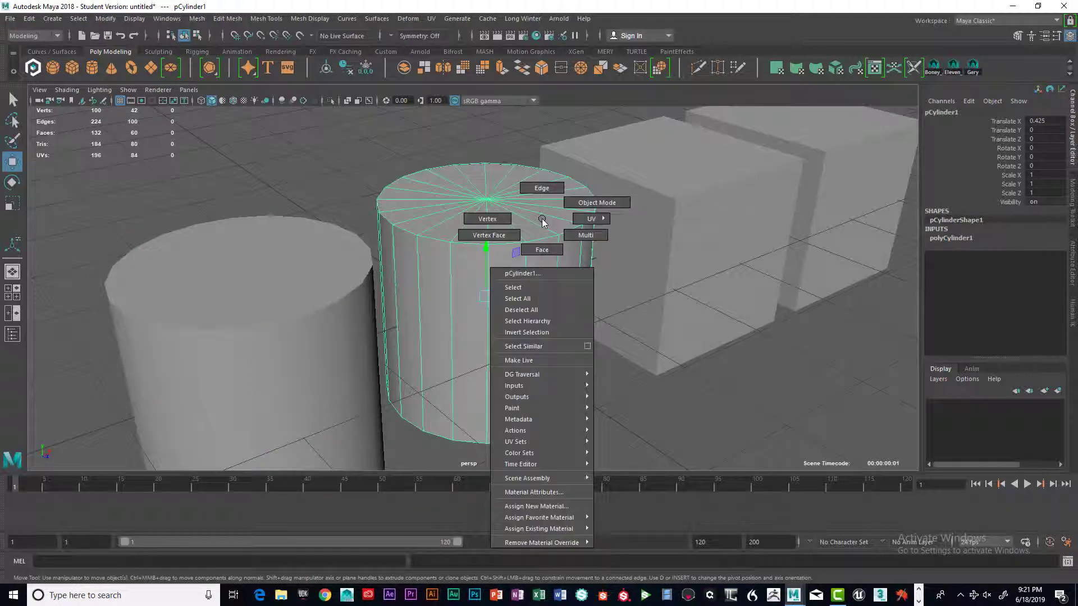
pyautogui.click(535, 228)
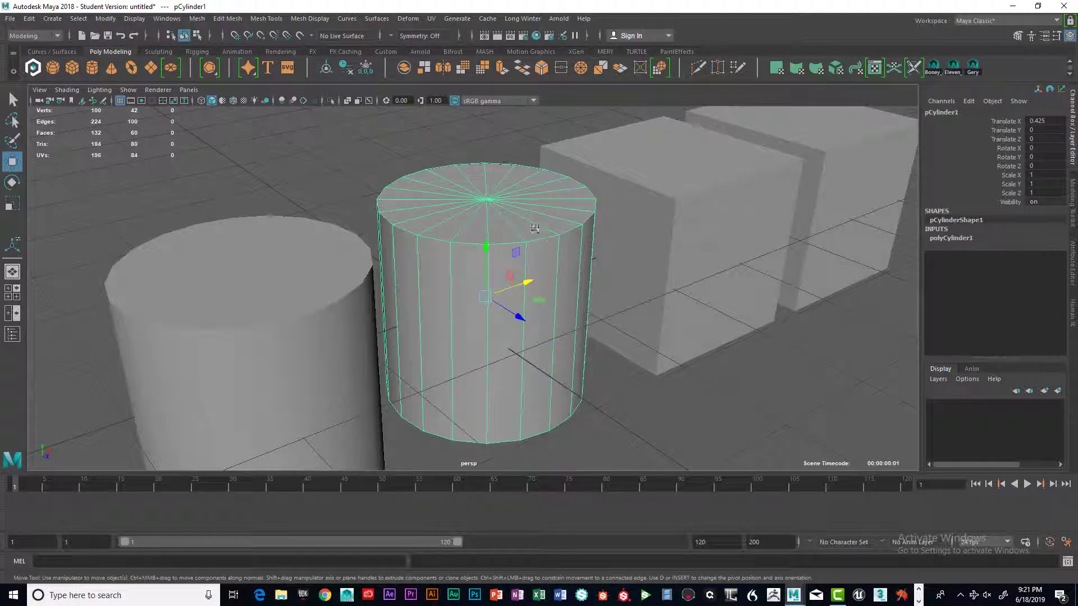
pyautogui.click(942, 241)
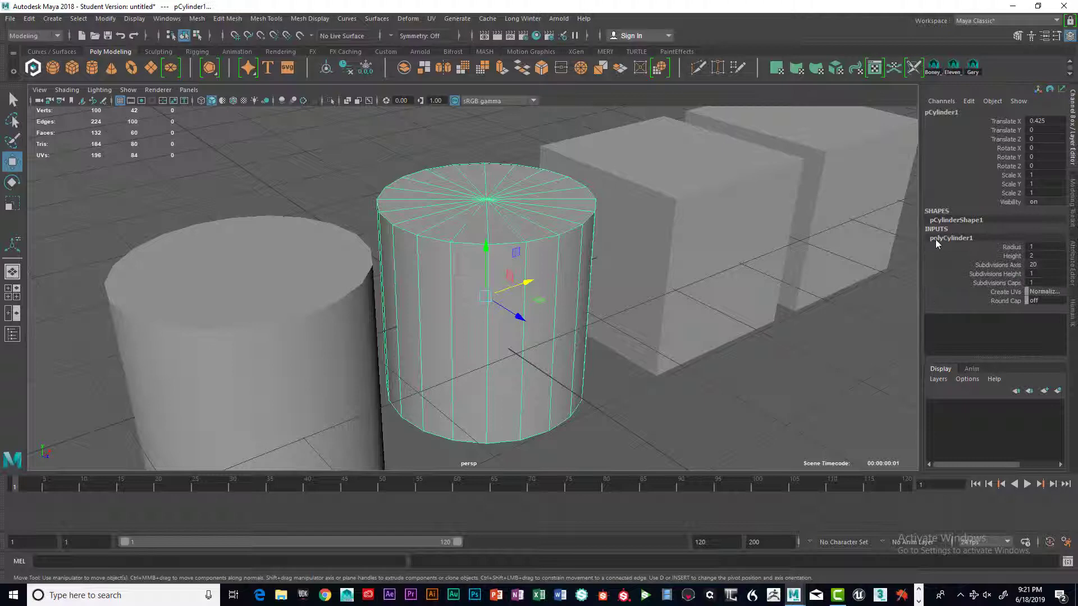
pyautogui.click(1038, 285)
pyautogui.press('Return')
# Scale the inner edge loop on that cylinder's top cap outward until it sits just inside the rim.
pyautogui.keyDown('alt'); pyautogui.moveTo(633, 319); pyautogui.dragTo(607, 319); pyautogui.keyUp('alt')
pyautogui.moveTo(549, 235); pyautogui.dragTo(549, 205, button='right')
pyautogui.doubleClick(547, 238)
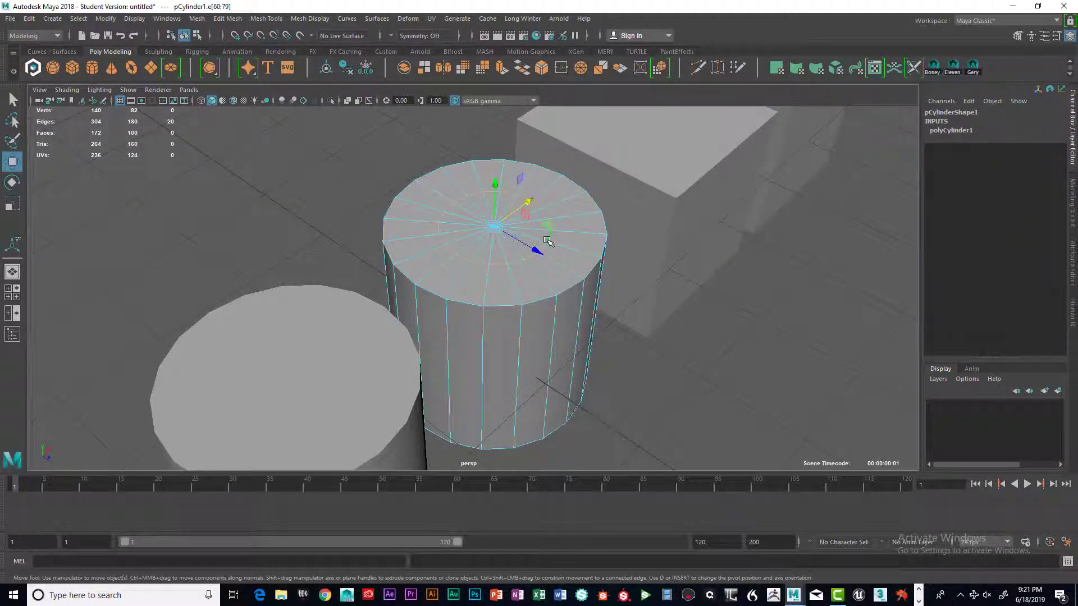
pyautogui.press('r')
pyautogui.moveTo(494, 227)
pyautogui.mouseDown()
pyautogui.moveTo(558, 226)
pyautogui.moveTo(495, 227)
pyautogui.mouseUp()
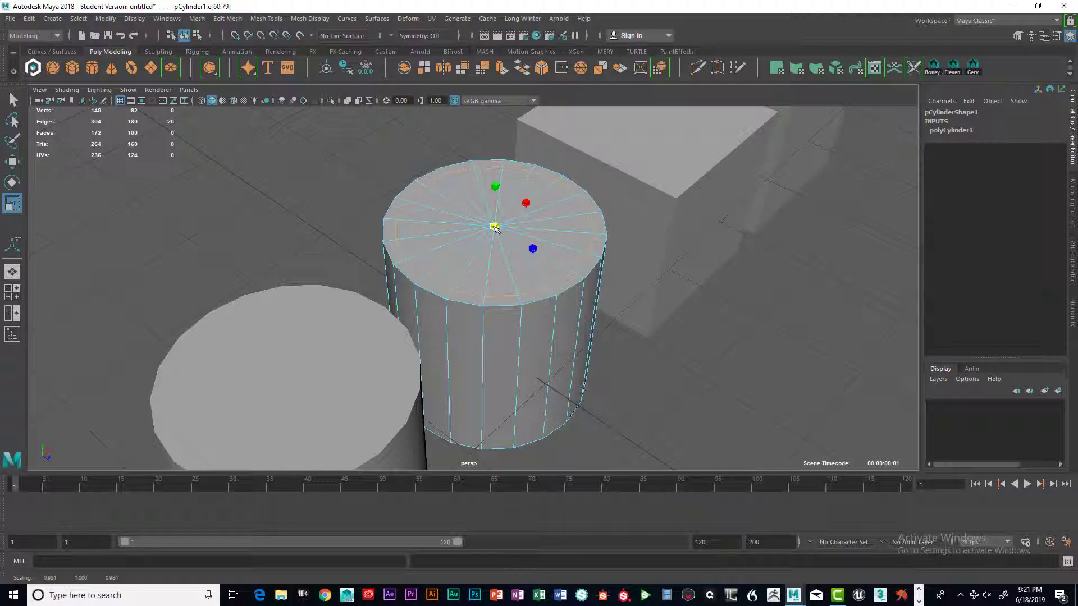
# Scale the inner edge loop on the cylinder's bottom cap outward until it sits close to the rim.
pyautogui.keyDown('alt'); pyautogui.moveTo(537, 273); pyautogui.dragTo(528, 132); pyautogui.keyUp('alt')
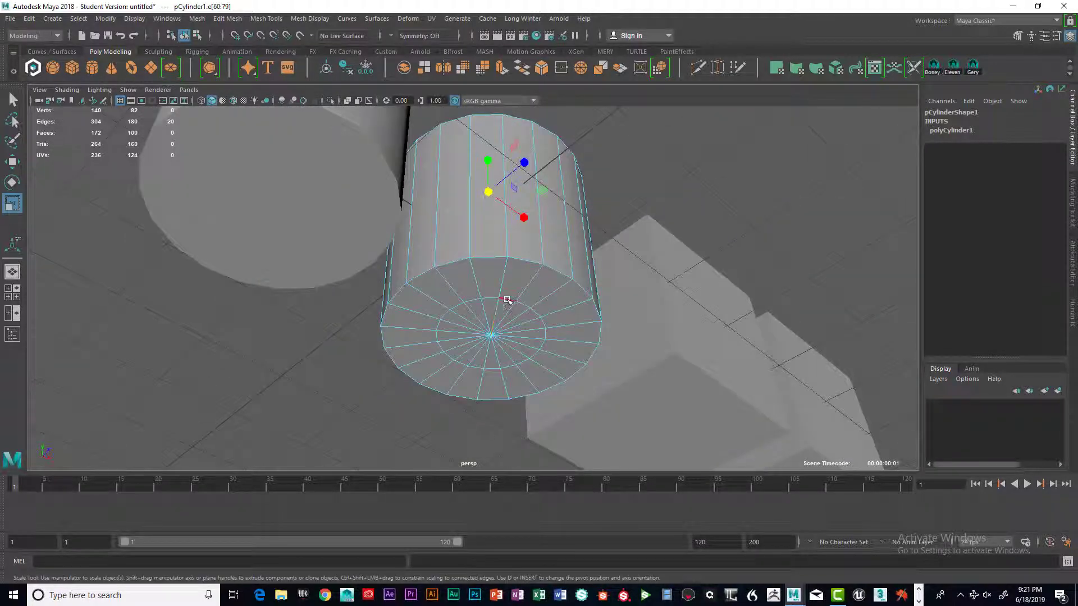
pyautogui.doubleClick(507, 301)
pyautogui.moveTo(492, 335); pyautogui.dragTo(558, 269)
# Insert an edge loop around the cylinder's side just below the top rim, undoing the first placement and placing it again.
pyautogui.rightClick(556, 267)
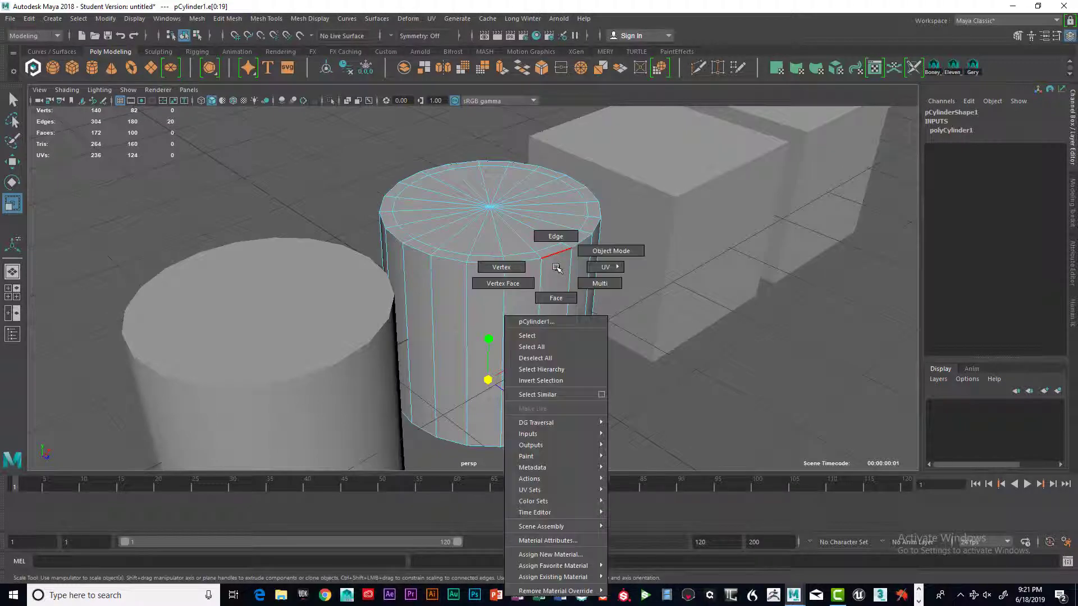
pyautogui.click(528, 336)
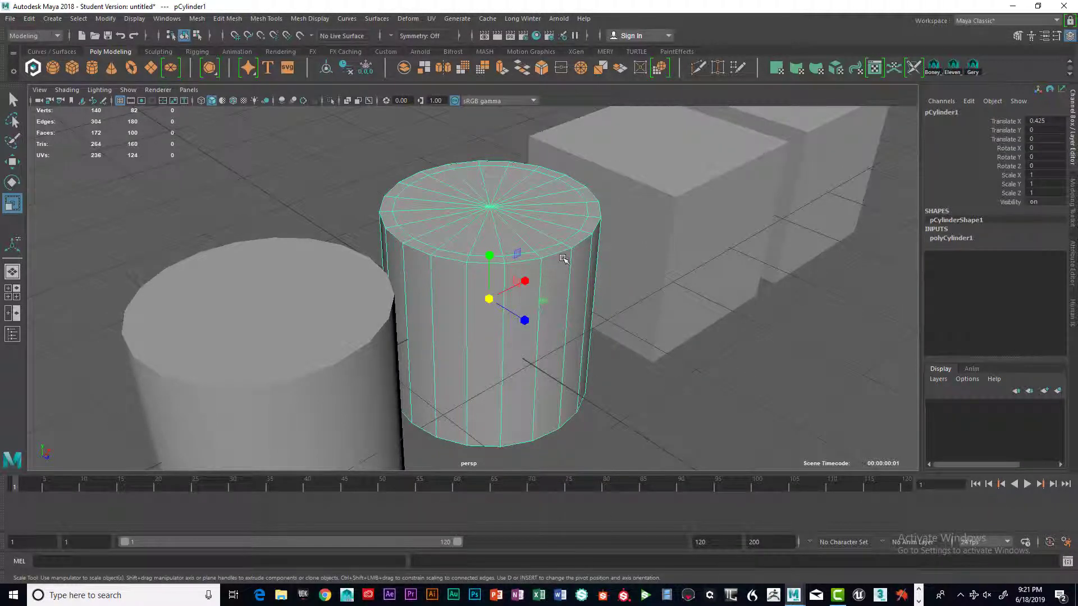
pyautogui.keyDown('shift'); pyautogui.moveTo(562, 257); pyautogui.dragTo(505, 273, button='right'); pyautogui.keyUp('shift')
pyautogui.click(505, 270)
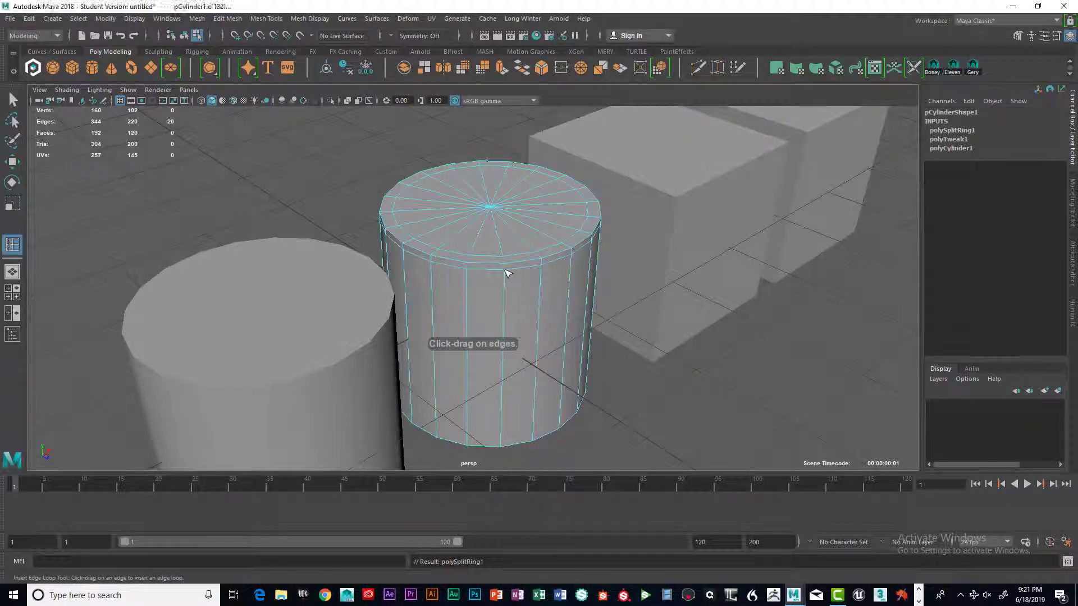
pyautogui.hotkey('ctrl', 'z')
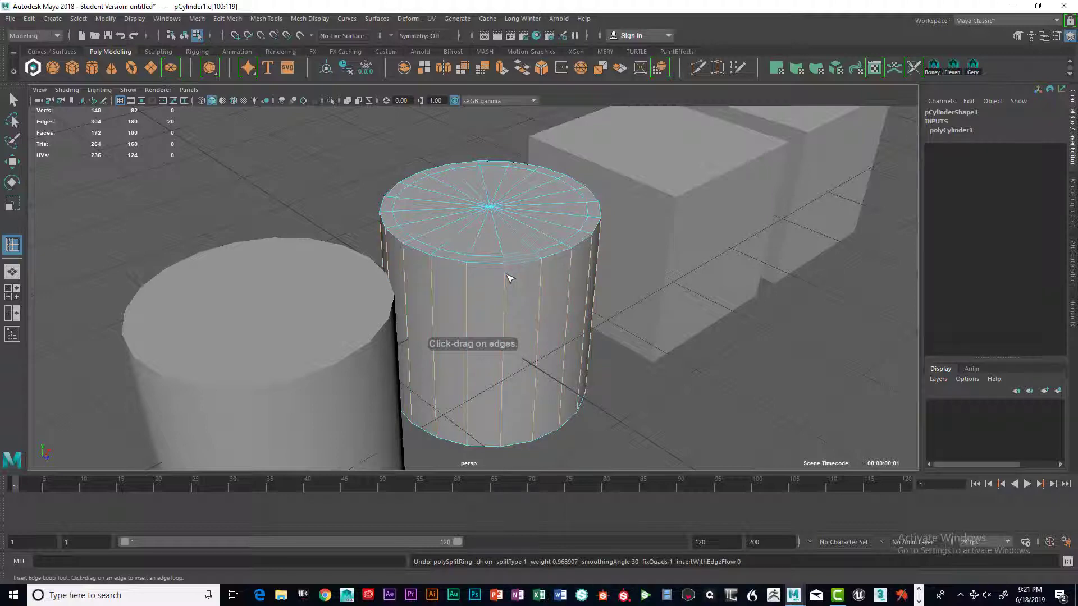
pyautogui.click(507, 276)
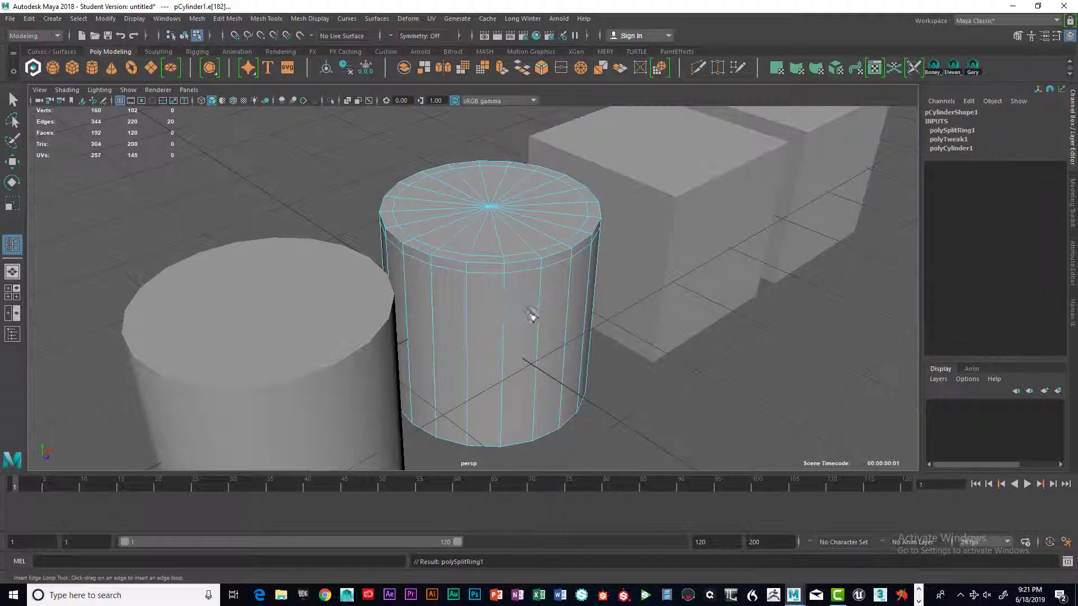
# Insert a matching edge loop around the cylinder's side just above the bottom rim, and leave the Insert Edge Loop tool.
pyautogui.keyDown('alt'); pyautogui.moveTo(531, 308); pyautogui.dragTo(489, 264); pyautogui.keyUp('alt')
pyautogui.click(522, 290)
pyautogui.press('q')
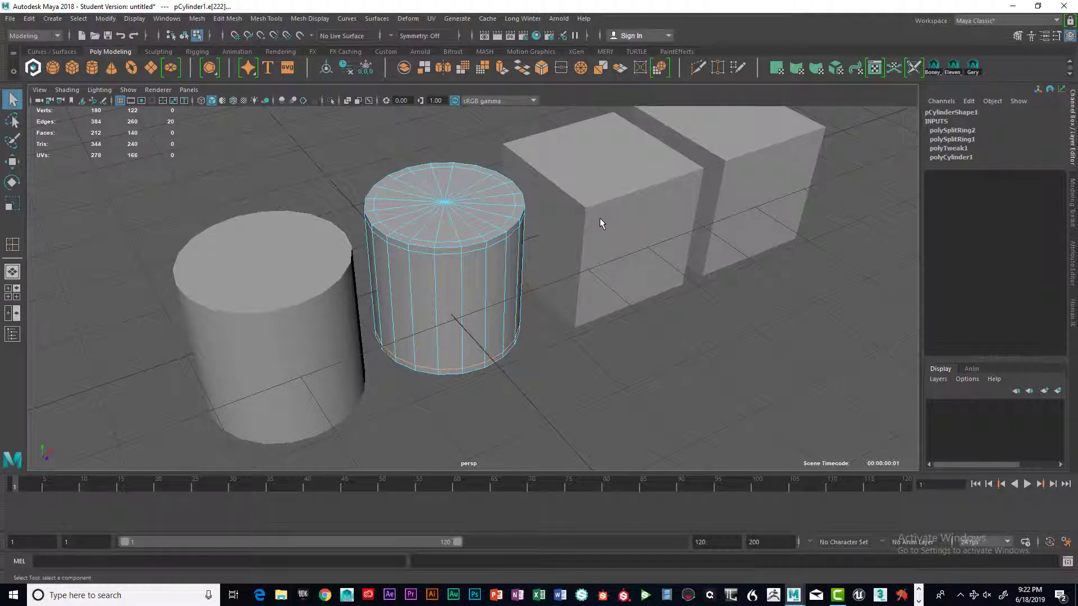
# Insert edge loops on the cube next to the cylinders, close to its top, left and bottom edges.
pyautogui.click(599, 218)
pyautogui.keyDown('alt'); pyautogui.moveTo(633, 217); pyautogui.dragTo(588, 241); pyautogui.keyUp('alt')
pyautogui.keyDown('alt'); pyautogui.moveTo(549, 193); pyautogui.dragTo(542, 247); pyautogui.keyUp('alt')
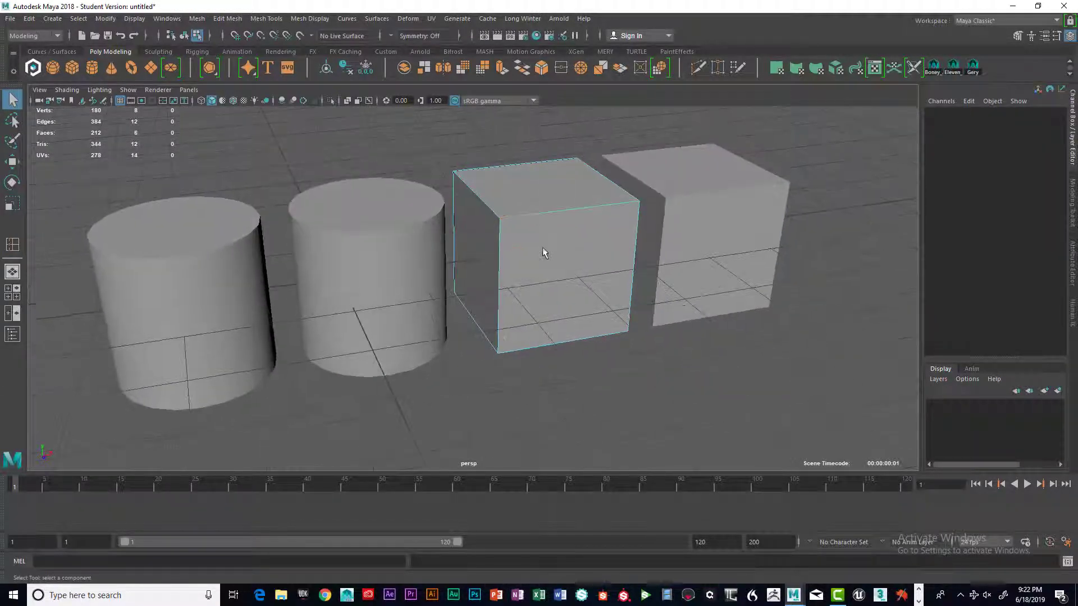
pyautogui.moveTo(542, 244); pyautogui.dragTo(527, 313, button='right')
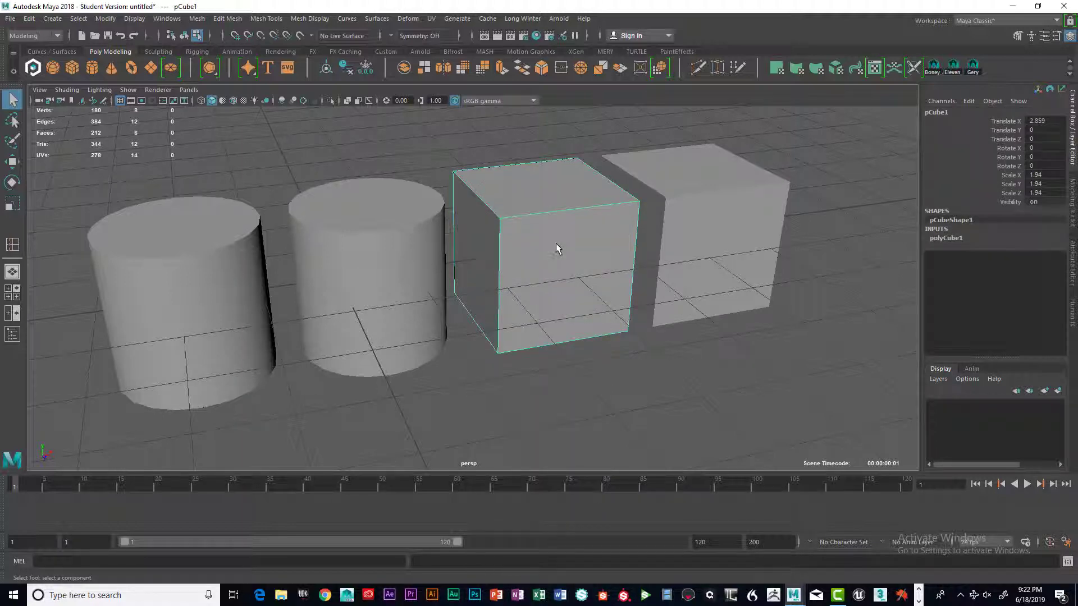
pyautogui.keyDown('shift'); pyautogui.moveTo(555, 250); pyautogui.dragTo(513, 263, button='right'); pyautogui.keyUp('shift')
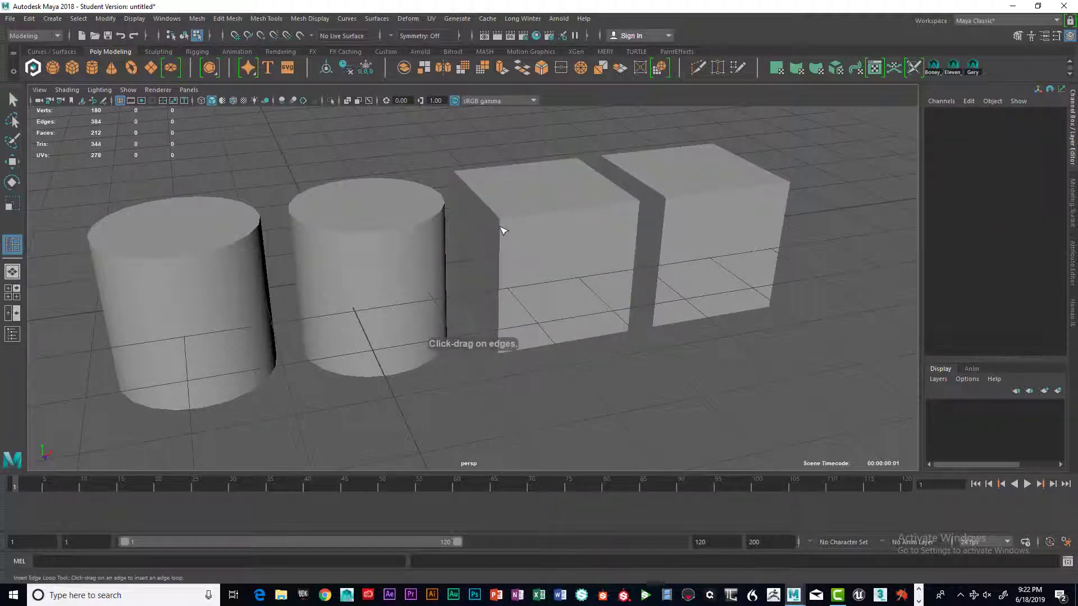
pyautogui.moveTo(501, 230); pyautogui.dragTo(512, 224)
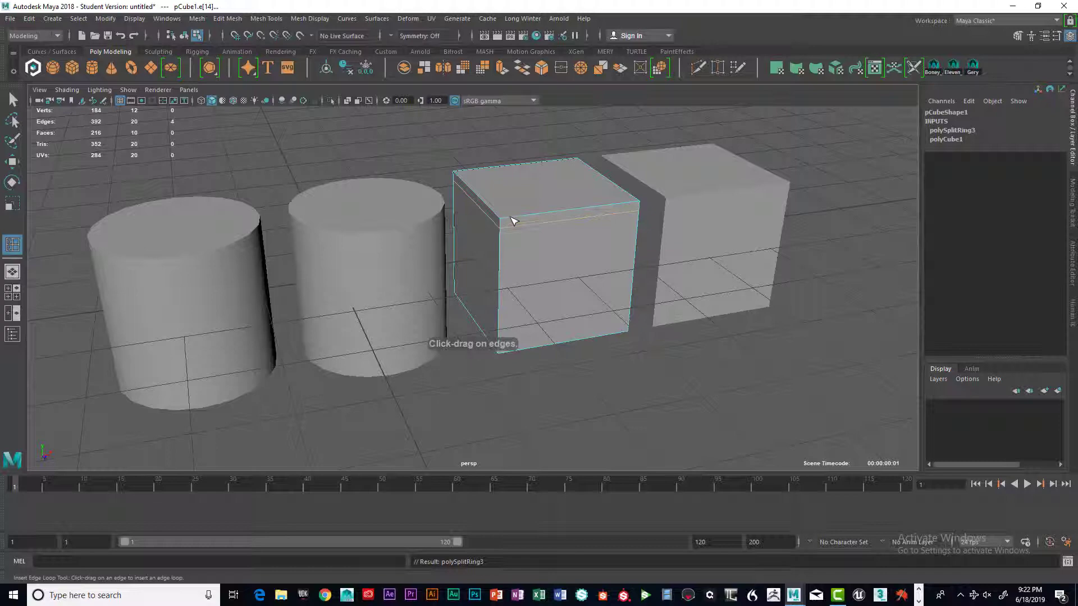
pyautogui.click(510, 221)
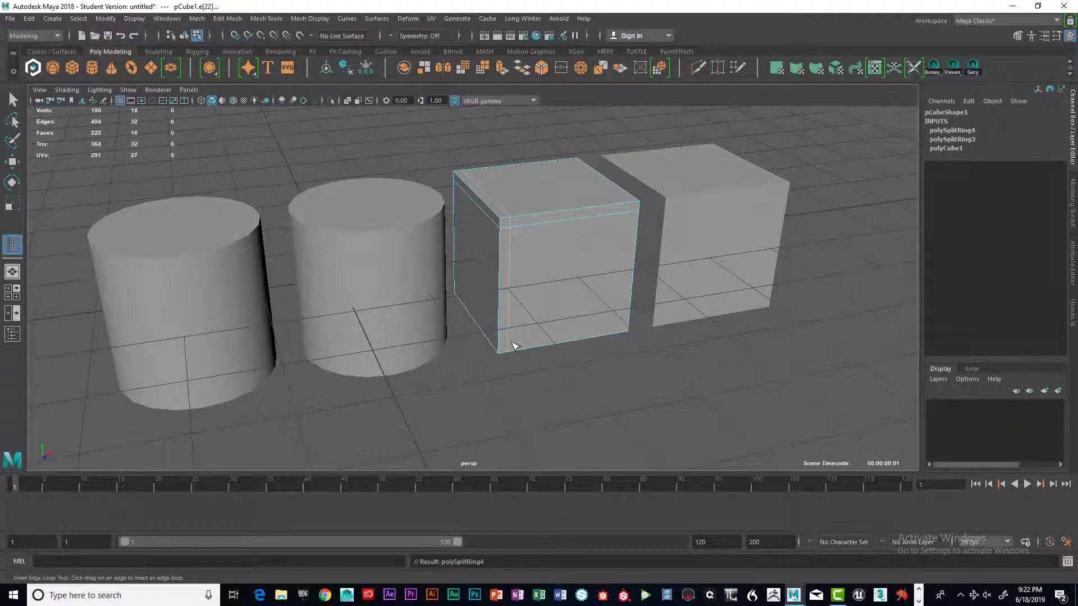
pyautogui.click(508, 344)
# Insert the remaining edge loops on the same cube so that a holding loop runs beside every edge.
pyautogui.keyDown('alt'); pyautogui.moveTo(508, 344); pyautogui.dragTo(605, 263); pyautogui.keyUp('alt')
pyautogui.press('super')
pyautogui.press('super')
pyautogui.click(597, 264)
pyautogui.click(559, 270)
pyautogui.click(562, 297)
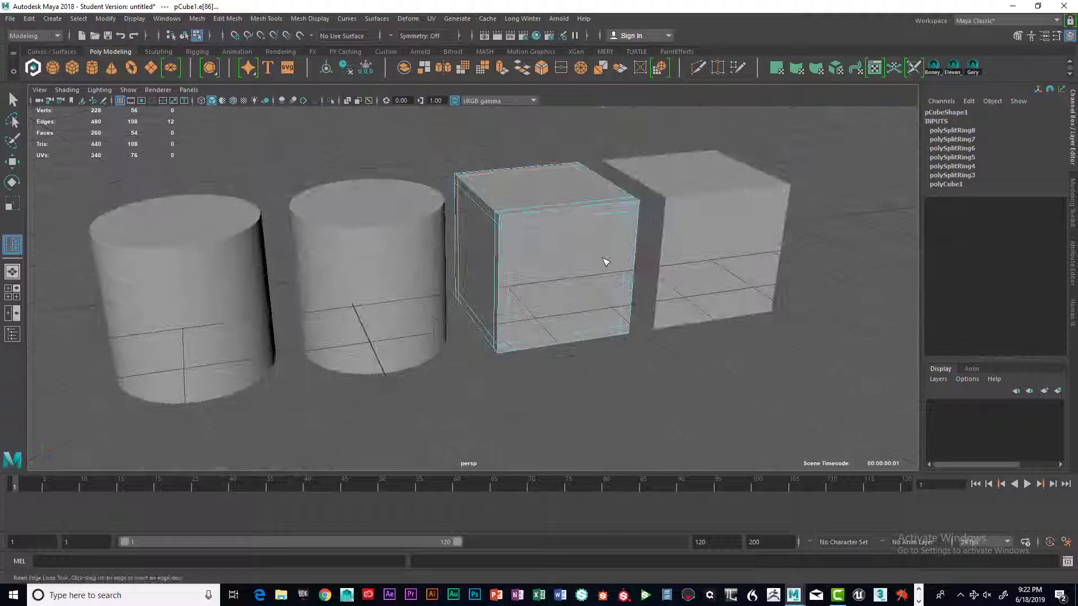
pyautogui.press('q')
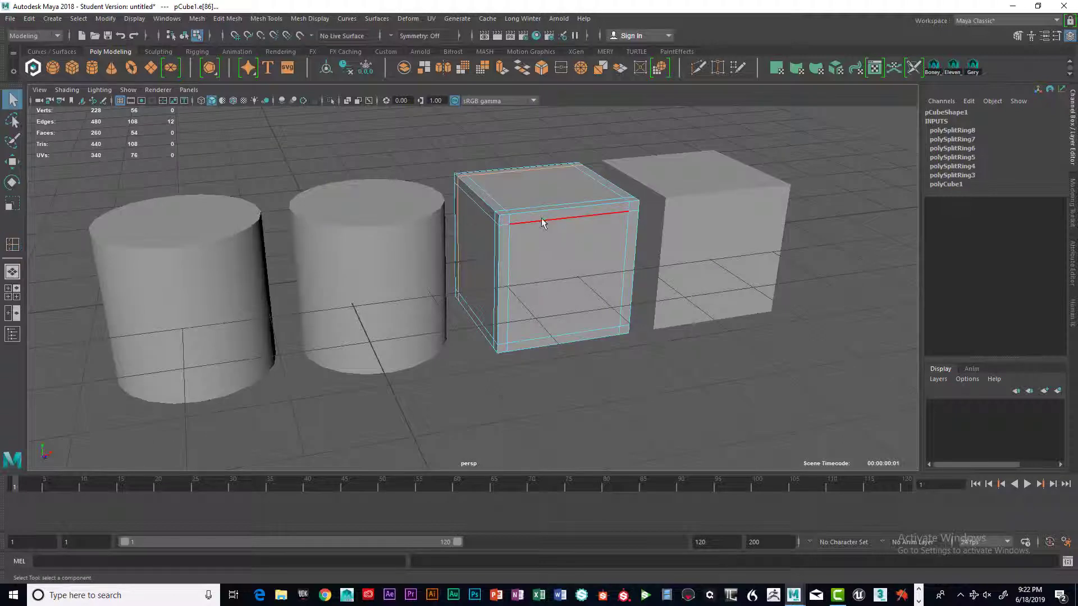
# Return the edge-looped cube and cylinder to object mode, and select the plain outer cylinder as a whole object.
pyautogui.moveTo(542, 219); pyautogui.dragTo(591, 206, button='right')
pyautogui.scroll(-3, 572, 254)
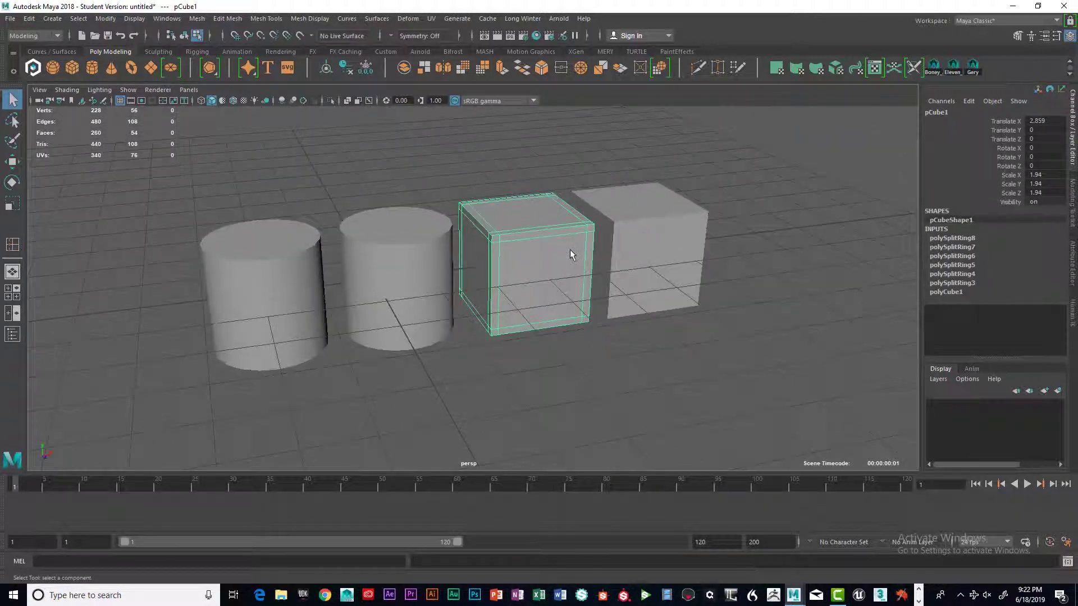
pyautogui.keyDown('alt'); pyautogui.moveTo(535, 247); pyautogui.dragTo(426, 247); pyautogui.keyUp('alt')
pyautogui.click(427, 247)
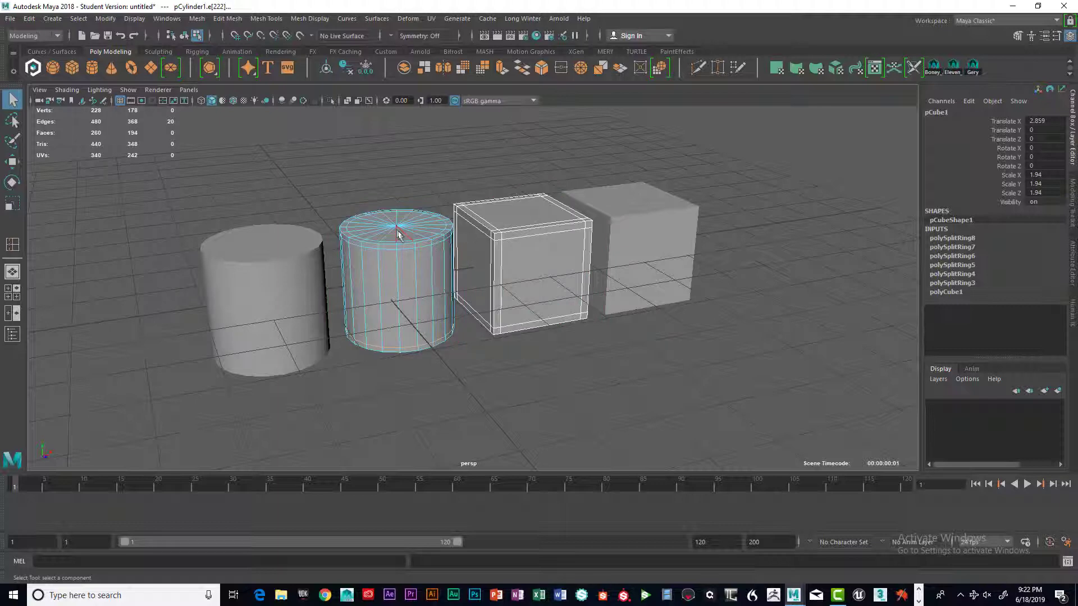
pyautogui.moveTo(396, 230); pyautogui.dragTo(388, 299, button='right')
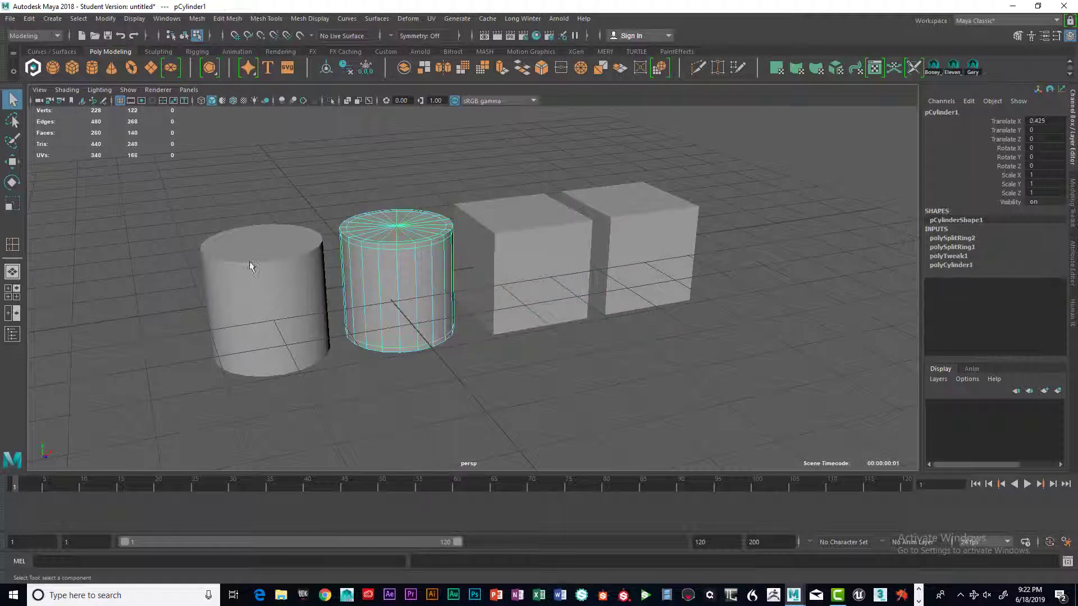
pyautogui.rightClick(259, 275)
pyautogui.keyDown('alt'); pyautogui.moveTo(326, 256); pyautogui.dragTo(382, 262); pyautogui.keyUp('alt')
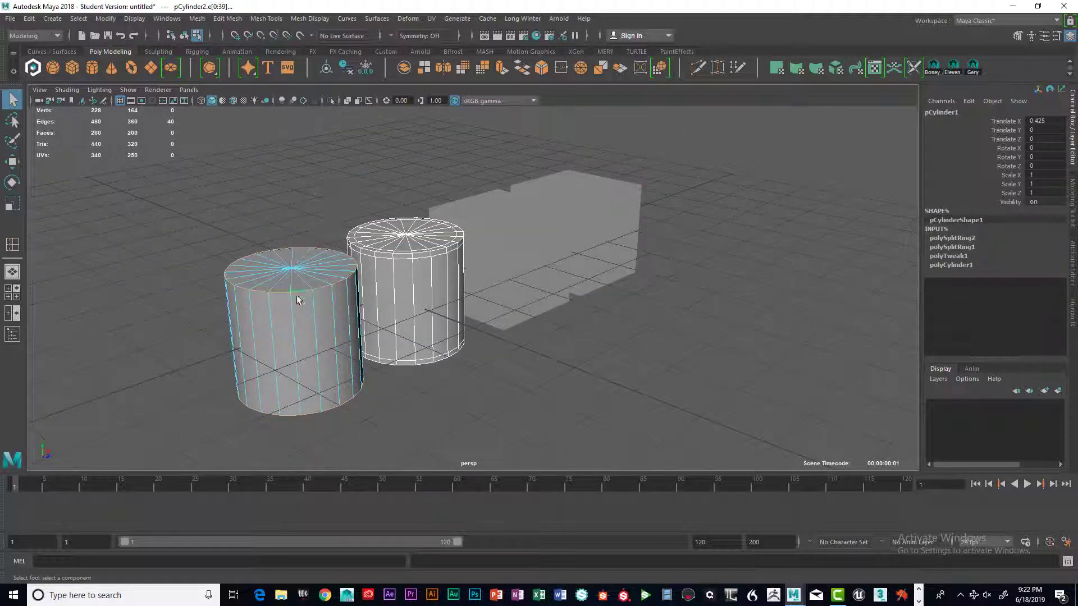
pyautogui.rightClick(293, 260)
pyautogui.click(286, 327)
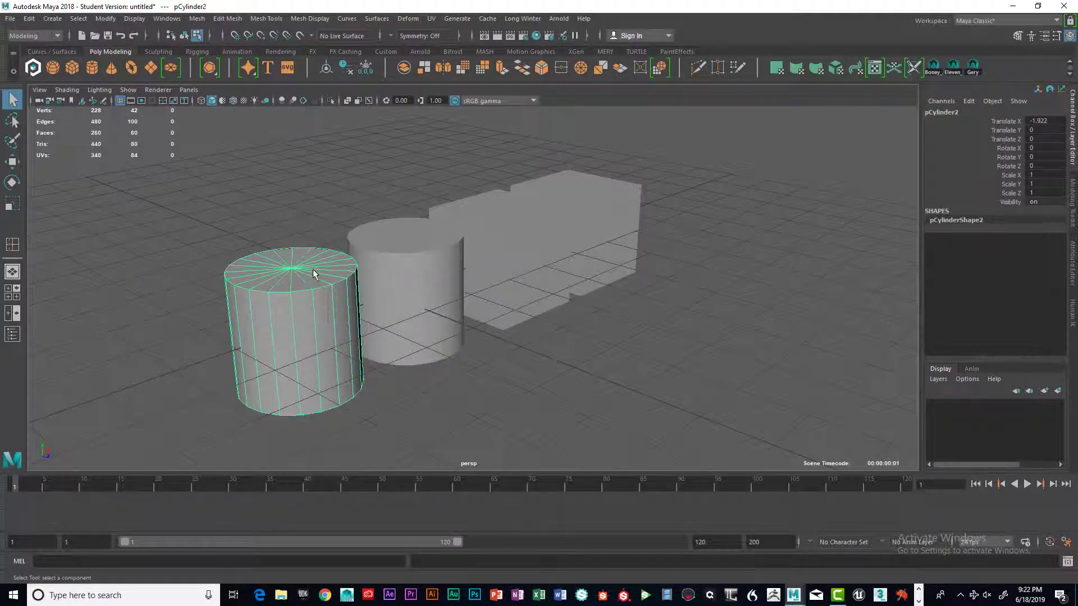
# Select the top and bottom rim edge loops of the plain outer cylinder in edge mode.
pyautogui.keyDown('alt'); pyautogui.moveTo(313, 274); pyautogui.dragTo(410, 251, button='right'); pyautogui.keyUp('alt')
pyautogui.keyDown('alt'); pyautogui.moveTo(410, 251); pyautogui.dragTo(462, 257, button='middle'); pyautogui.keyUp('alt')
pyautogui.moveTo(440, 297); pyautogui.dragTo(436, 272, button='right')
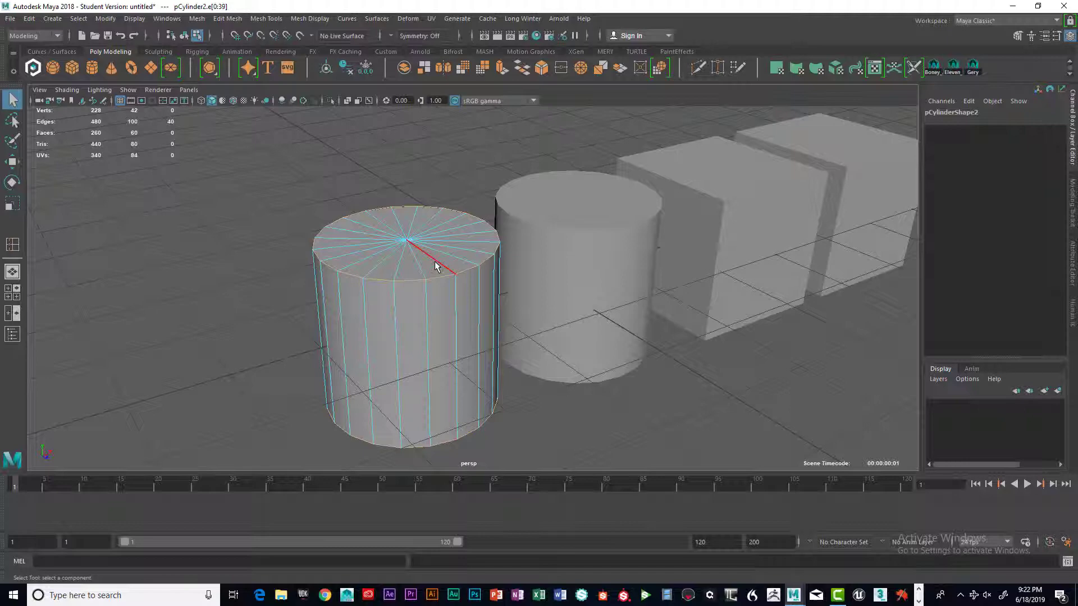
pyautogui.click(442, 277)
pyautogui.doubleClick(435, 276)
pyautogui.keyDown('alt'); pyautogui.moveTo(472, 284); pyautogui.dragTo(466, 240); pyautogui.keyUp('alt')
pyautogui.keyDown('shift'); pyautogui.doubleClick(424, 254); pyautogui.keyUp('shift')
# Bevel the selected top and bottom rim edges of the outer cylinder with a width of 0.5 and 4 segments.
pyautogui.press('space')
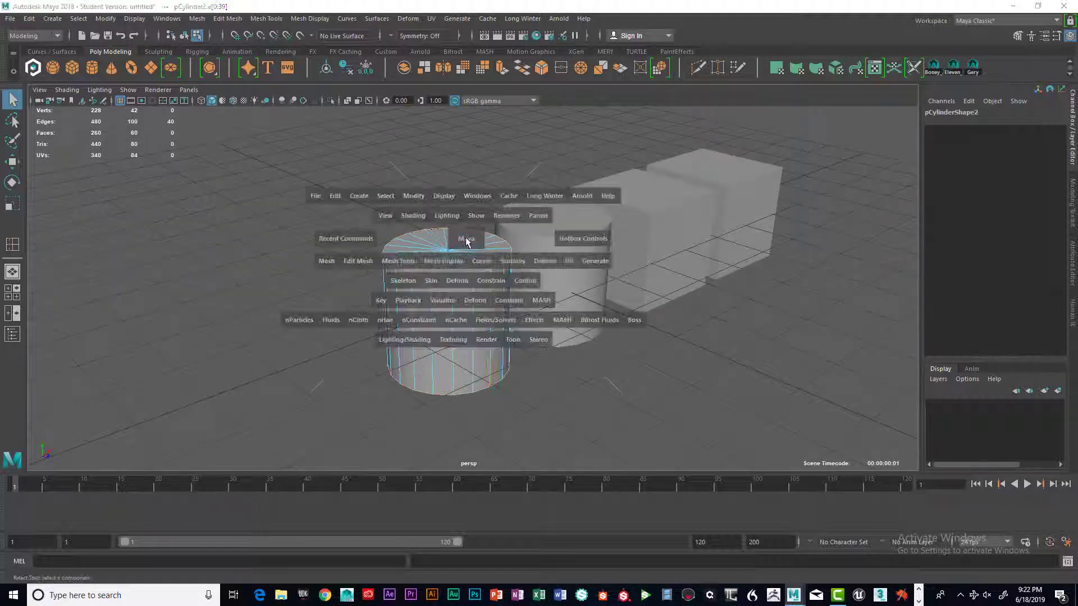
pyautogui.click(367, 261)
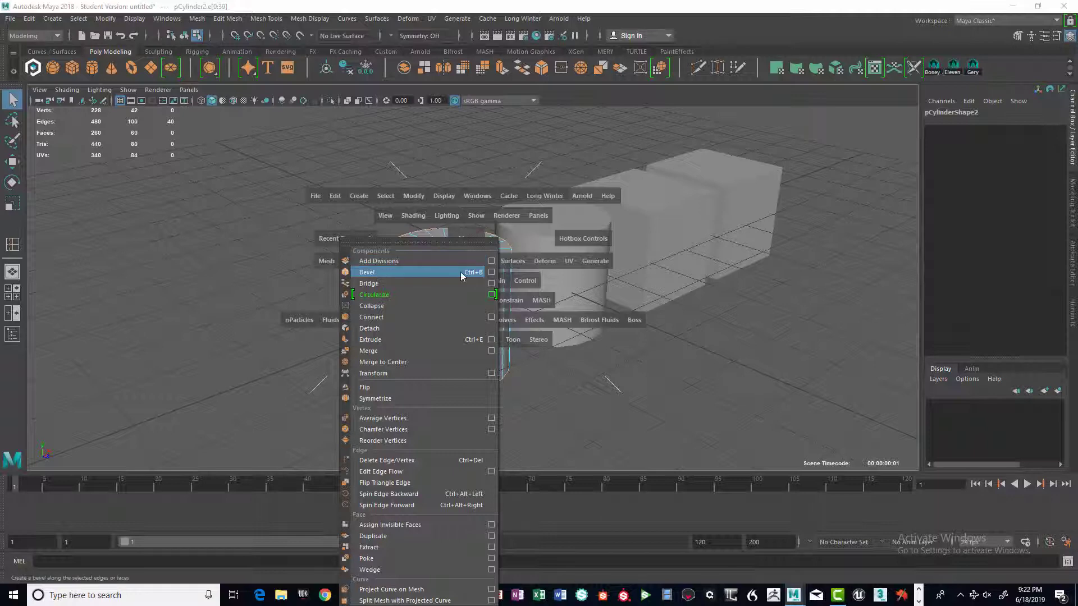
pyautogui.click(490, 273)
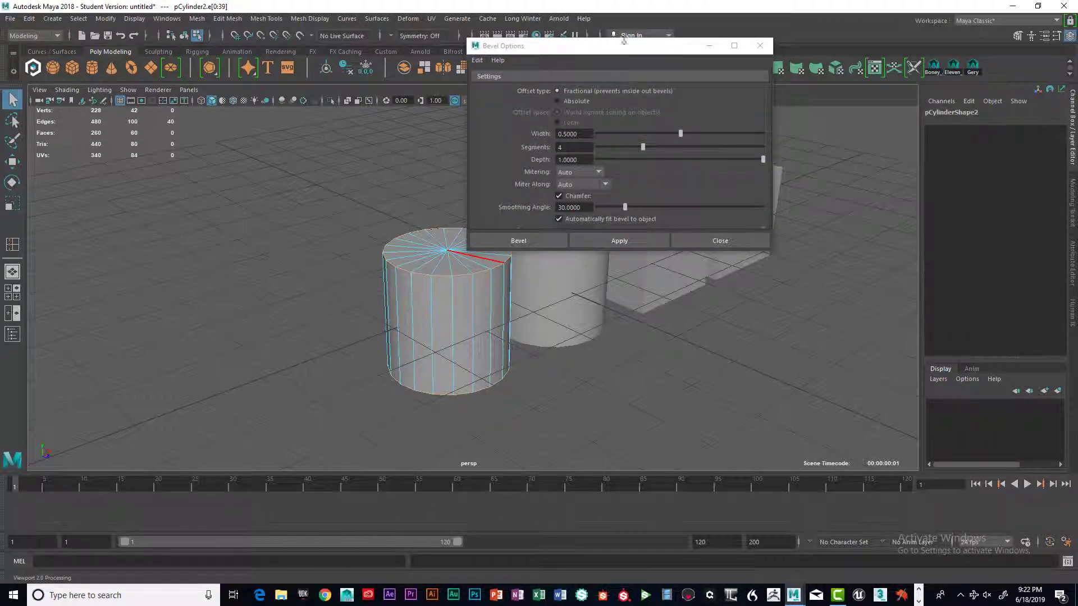
pyautogui.moveTo(624, 41); pyautogui.dragTo(840, 69)
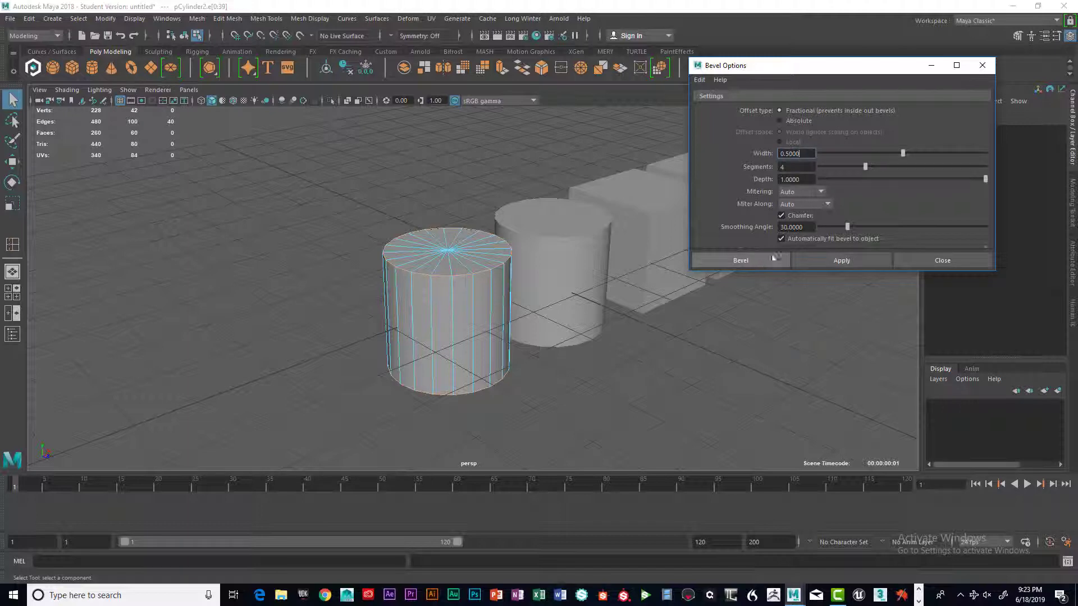
pyautogui.moveTo(798, 168); pyautogui.dragTo(773, 167)
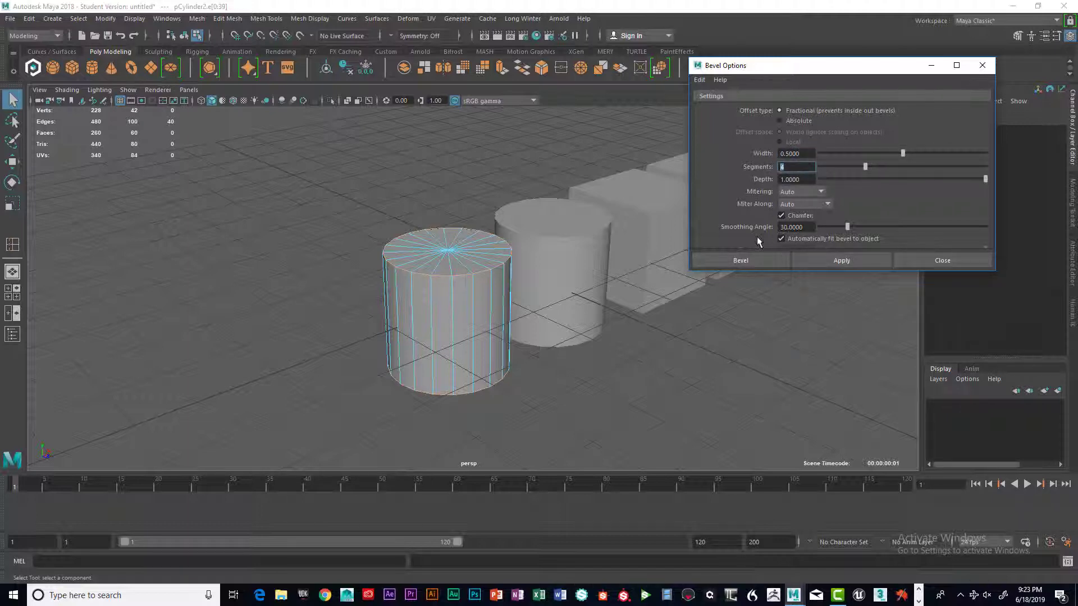
pyautogui.click(761, 262)
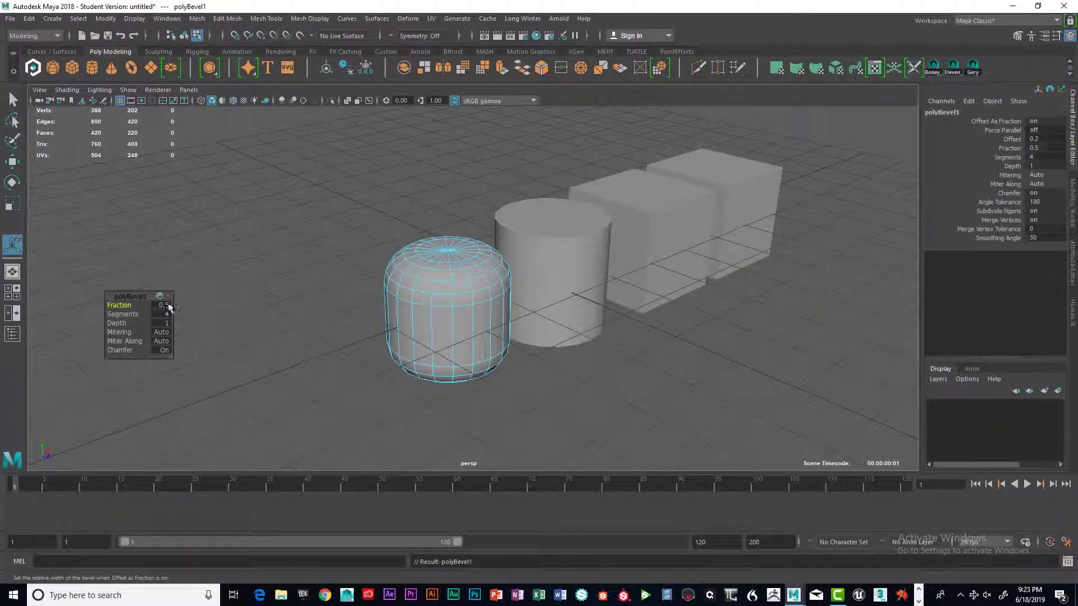
# Narrow the outer cylinder's rim bevel by trying a fraction of 0.1 and settling on 0.05.
pyautogui.moveTo(126, 297); pyautogui.dragTo(543, 362)
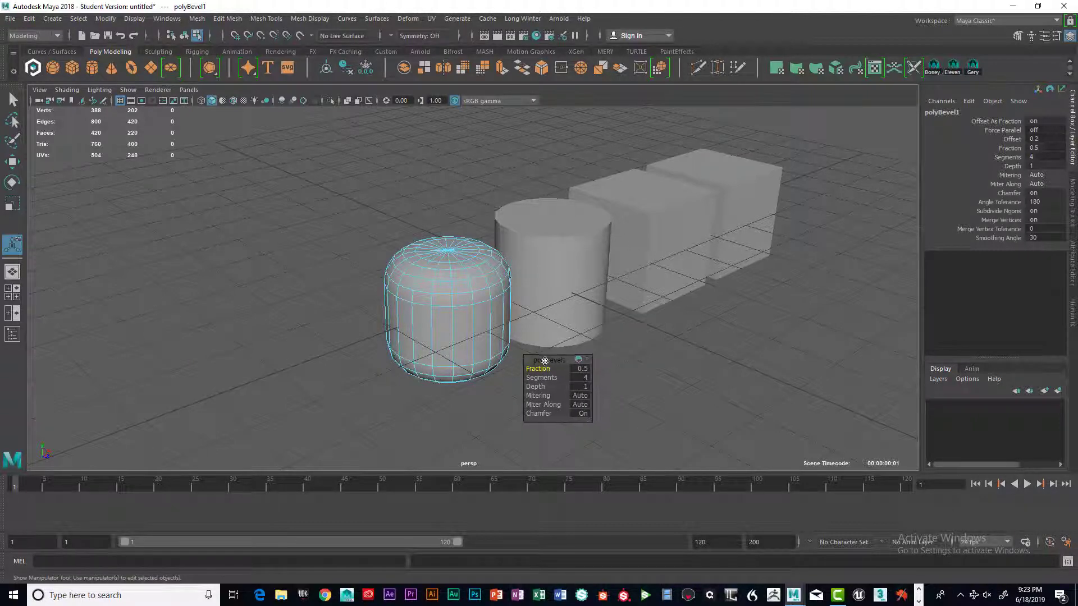
pyautogui.click(584, 369)
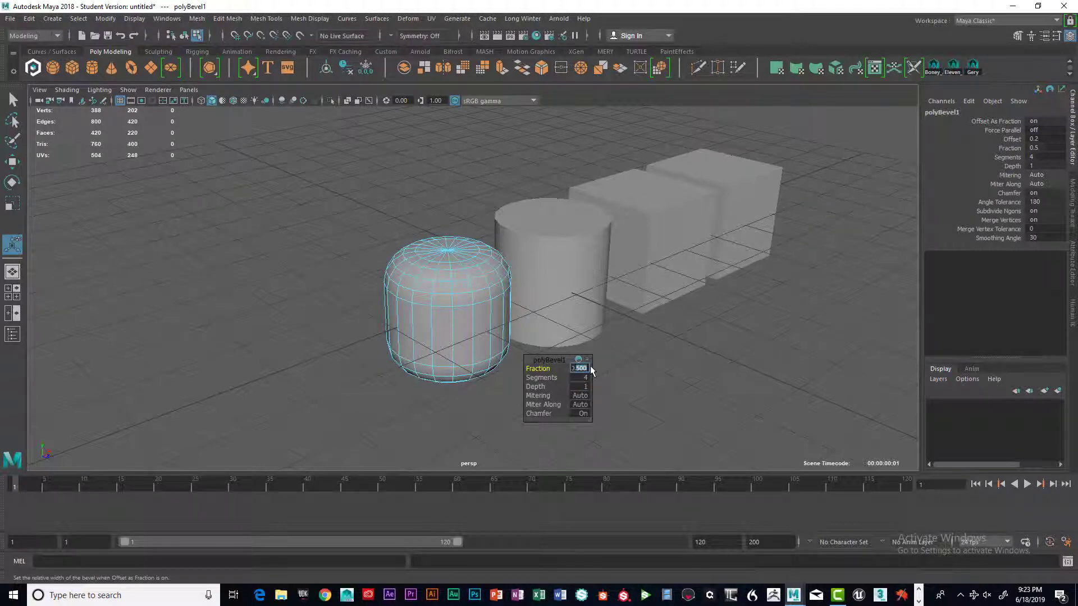
pyautogui.press('Return')
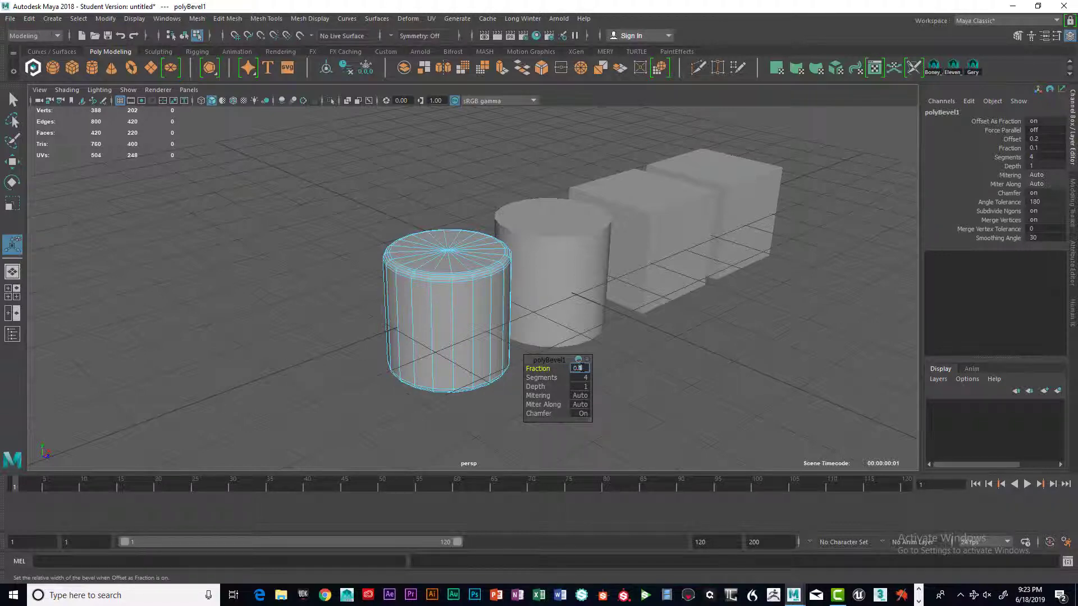
pyautogui.press('Return')
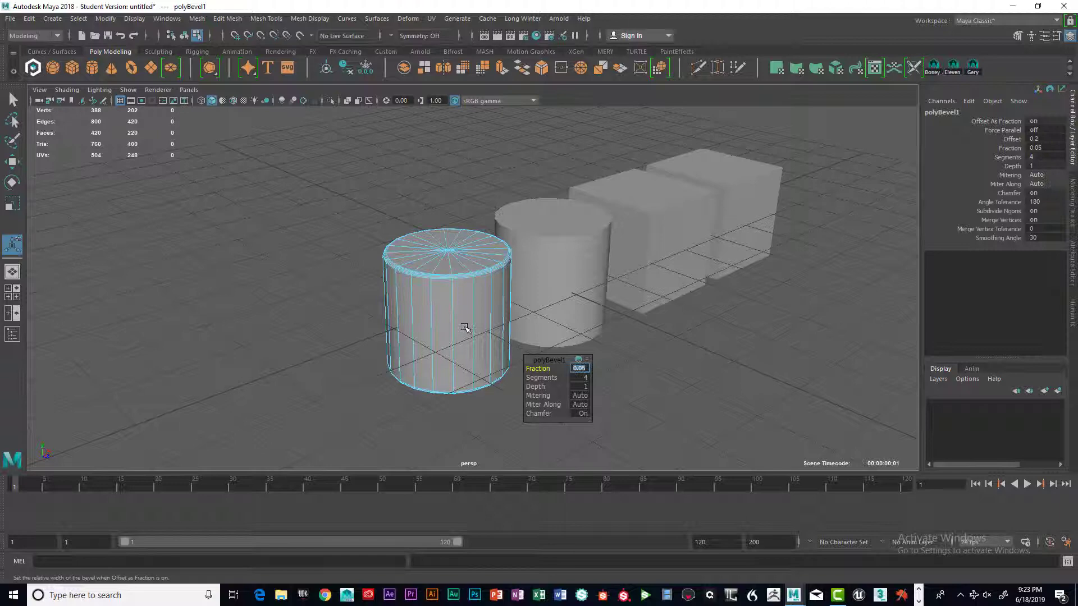
# Return the bevelled outer cylinder to object mode and clear the selection.
pyautogui.scroll(4, 500, 333)
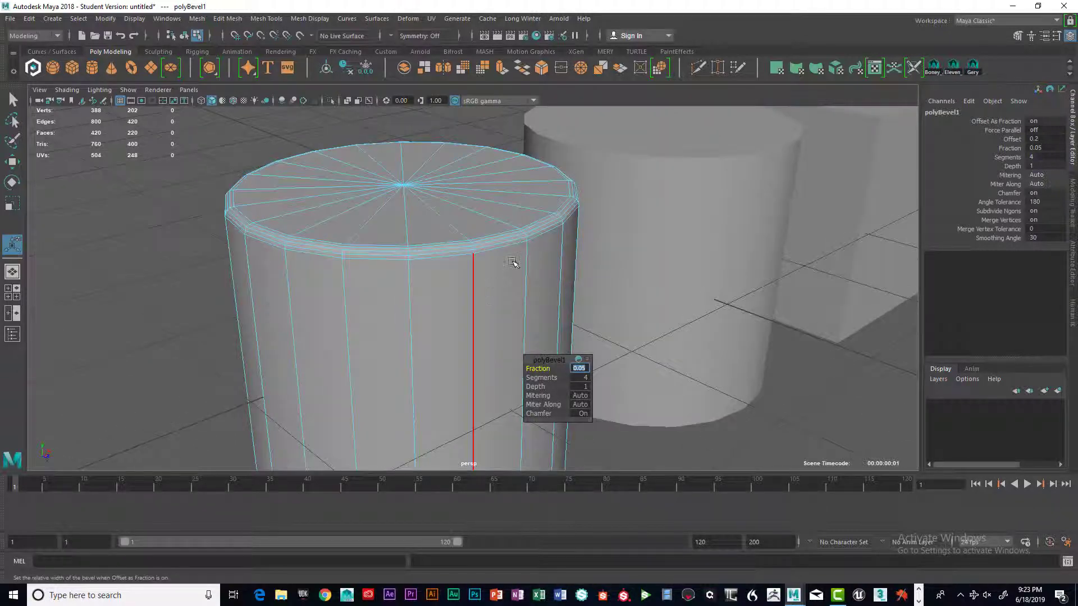
pyautogui.scroll(-4, 560, 238)
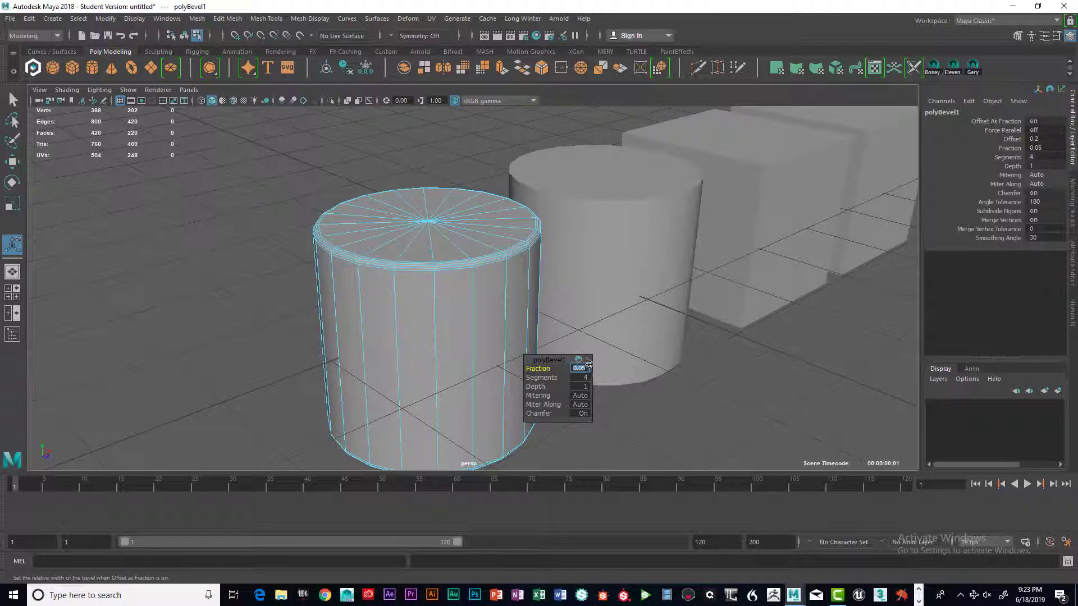
pyautogui.click(683, 402)
pyautogui.moveTo(502, 272); pyautogui.dragTo(498, 339, button='right')
pyautogui.click(660, 390)
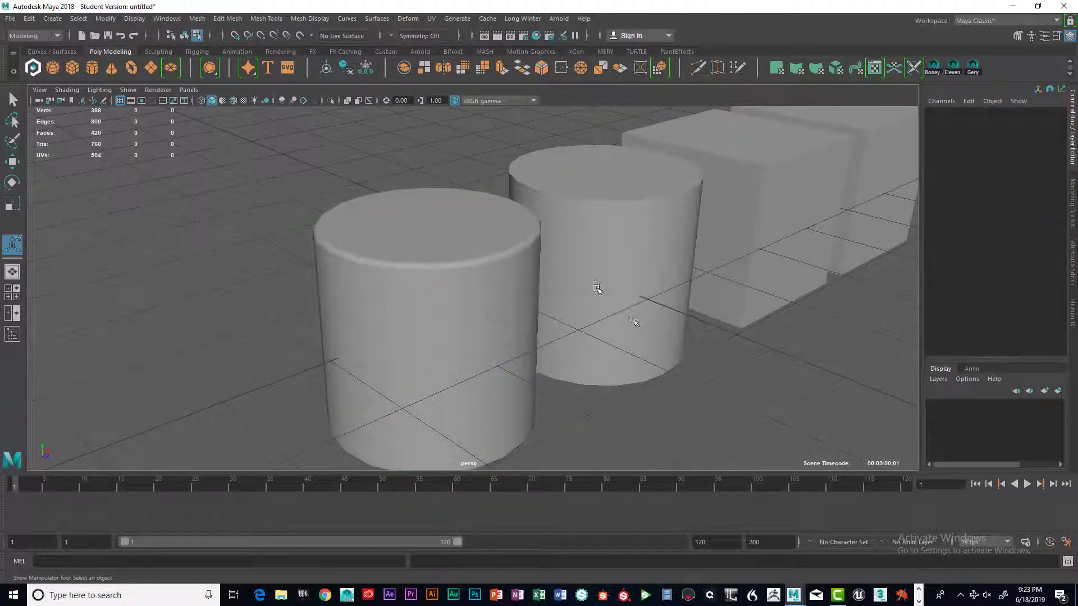
# Examine the shading of the bevelled cylinder's rim against the neighbouring cylinder from several angles and distances.
pyautogui.keyDown('alt'); pyautogui.moveTo(601, 282); pyautogui.dragTo(583, 286); pyautogui.keyUp('alt')
pyautogui.scroll(-4, 491, 295)
pyautogui.scroll(6, 489, 294)
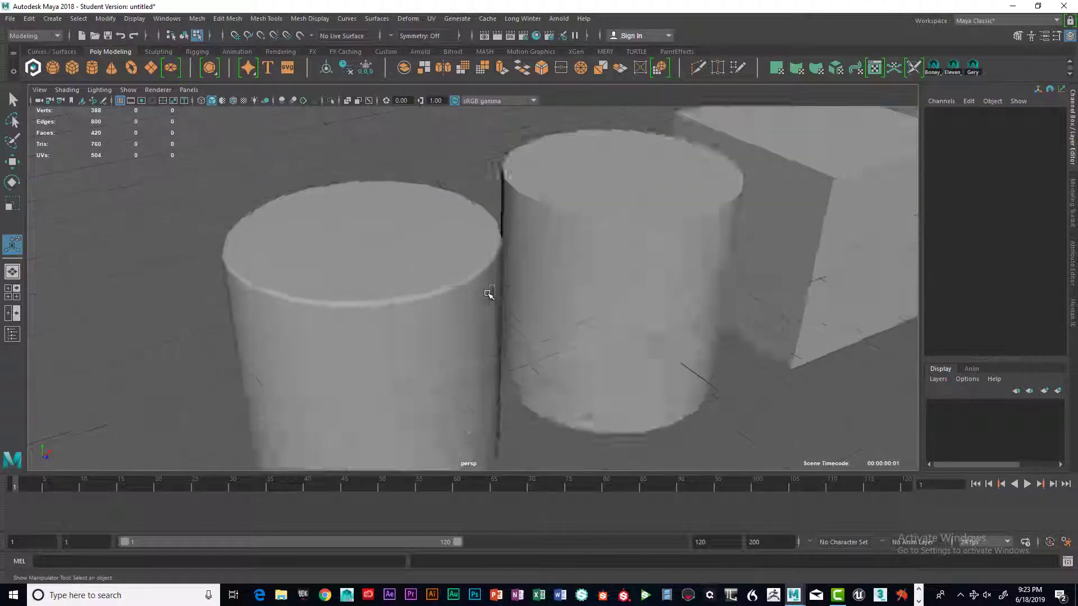
pyautogui.scroll(-6, 489, 295)
pyautogui.keyDown('alt'); pyautogui.moveTo(471, 295); pyautogui.dragTo(490, 324); pyautogui.keyUp('alt')
pyautogui.scroll(4, 532, 311)
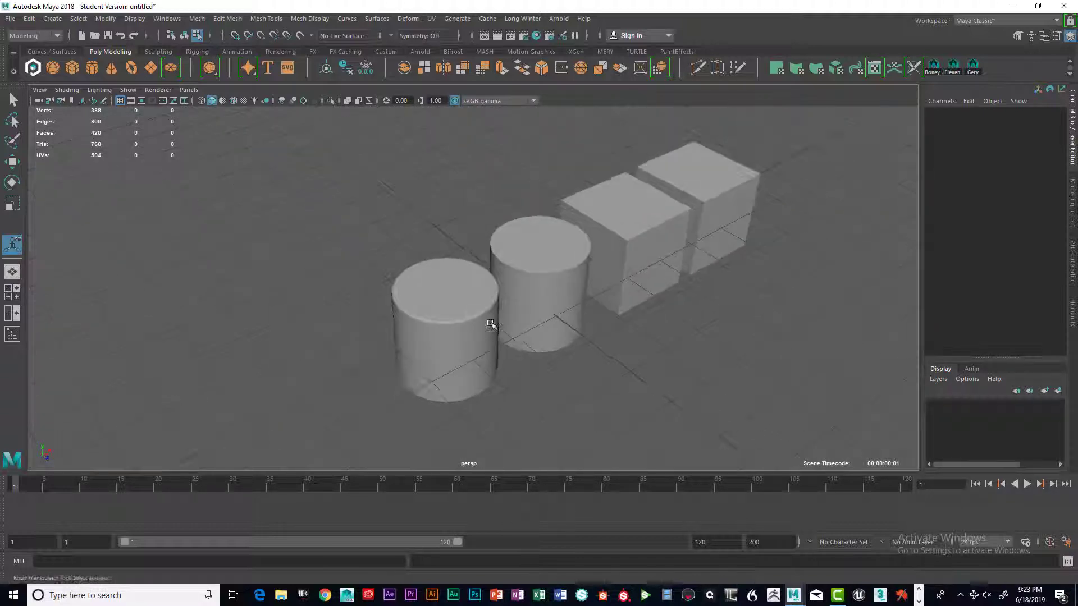
pyautogui.scroll(4, 490, 324)
pyautogui.keyDown('alt'); pyautogui.moveTo(508, 316); pyautogui.dragTo(532, 260, button='middle'); pyautogui.keyUp('alt')
pyautogui.keyDown('alt'); pyautogui.moveTo(531, 260); pyautogui.dragTo(520, 281, button='right'); pyautogui.keyUp('alt')
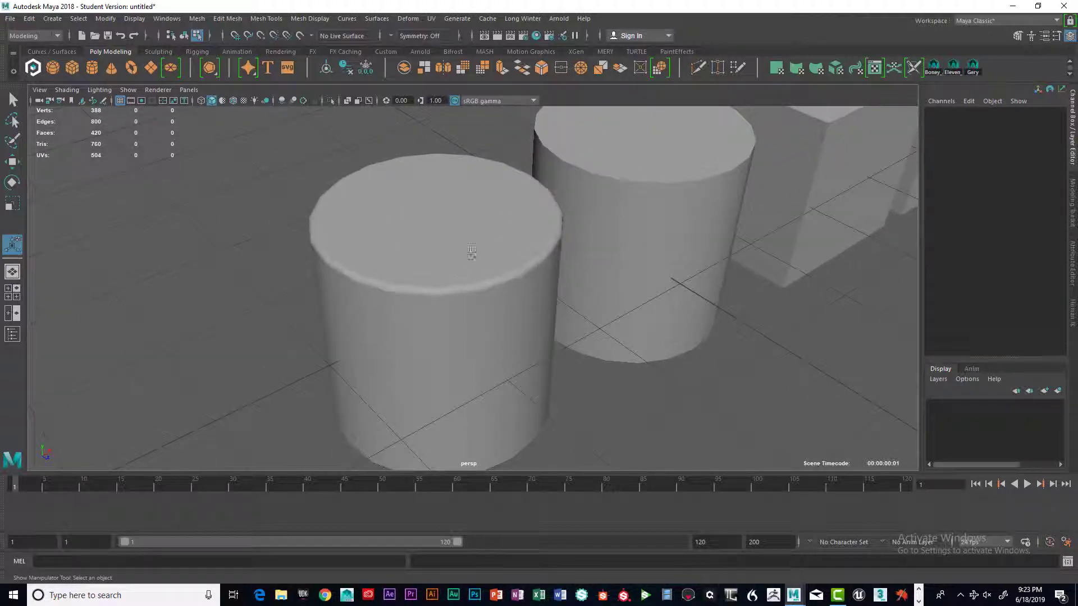
pyautogui.moveTo(521, 291)
pyautogui.keyDown('alt'); pyautogui.mouseDown()
pyautogui.moveTo(546, 270)
pyautogui.moveTo(536, 282)
pyautogui.mouseUp(); pyautogui.keyUp('alt')
# Select the two edge loops bounding the top-rim bevel of the outer cylinder in edge mode to point out the bevel's limits.
pyautogui.moveTo(528, 226); pyautogui.dragTo(527, 205, button='right')
pyautogui.scroll(5, 528, 221)
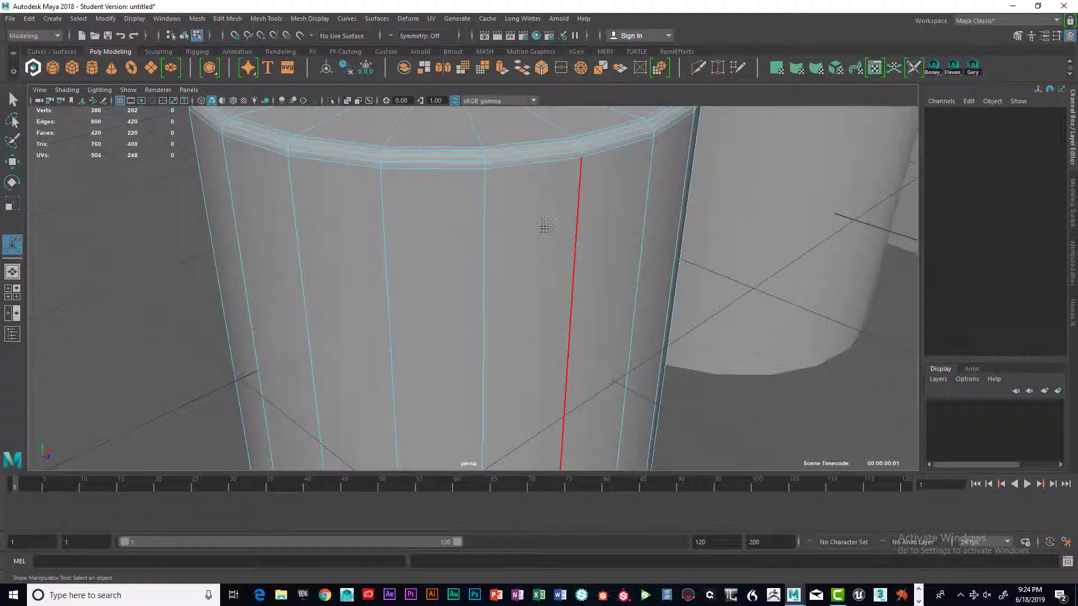
pyautogui.keyDown('alt'); pyautogui.moveTo(547, 228); pyautogui.dragTo(533, 308); pyautogui.keyUp('alt')
pyautogui.doubleClick(534, 362)
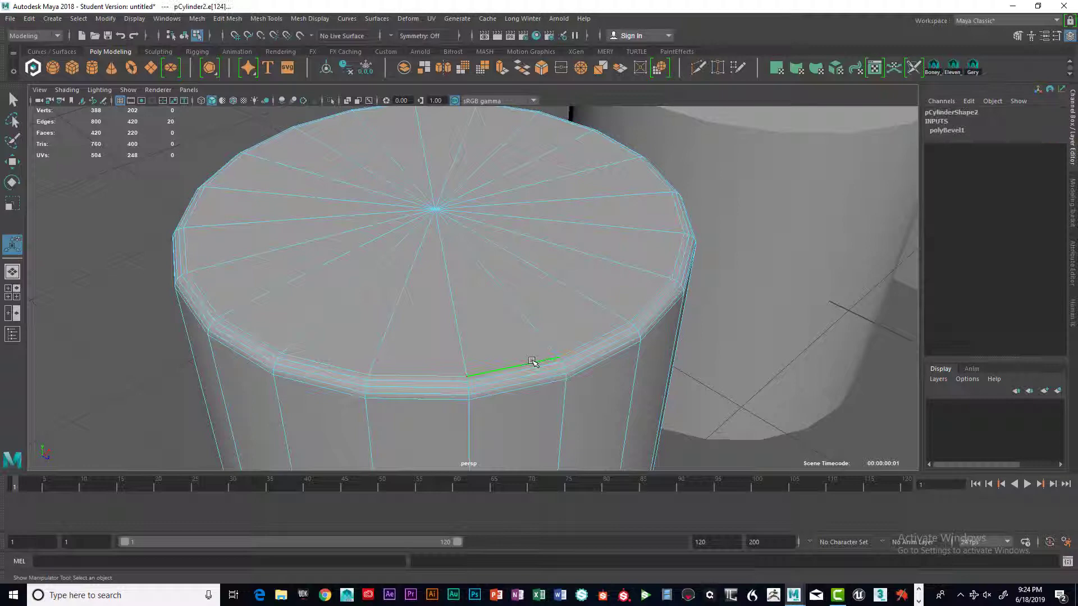
pyautogui.keyDown('alt'); pyautogui.moveTo(533, 362); pyautogui.dragTo(537, 252); pyautogui.keyUp('alt')
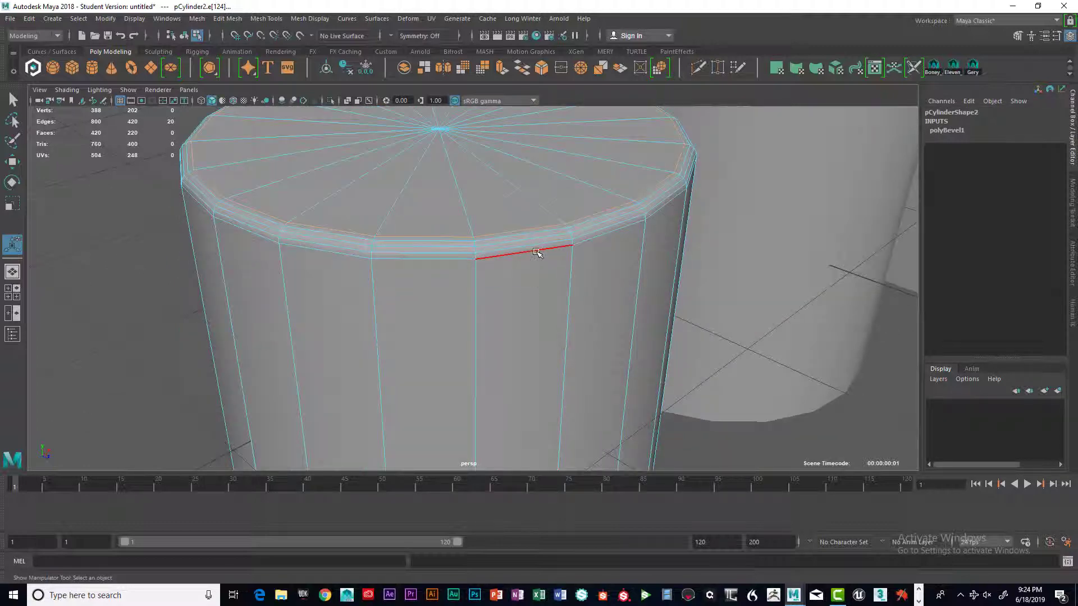
pyautogui.scroll(-3, 540, 256)
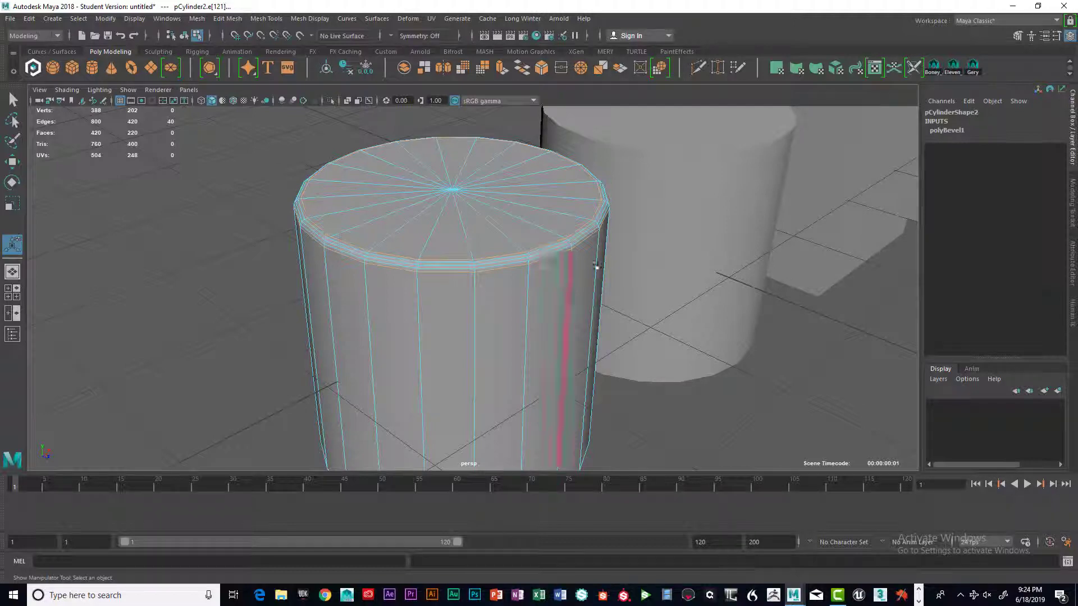
# Inspect the holding loops of the edge-looped cylinder in edge mode and return it to object mode as a whole selection.
pyautogui.keyDown('alt'); pyautogui.moveTo(640, 230); pyautogui.dragTo(626, 236); pyautogui.keyUp('alt')
pyautogui.keyDown('alt'); pyautogui.moveTo(634, 230); pyautogui.dragTo(601, 274, button='middle'); pyautogui.keyUp('alt')
pyautogui.keyDown('alt'); pyautogui.moveTo(601, 274); pyautogui.dragTo(594, 265); pyautogui.keyUp('alt')
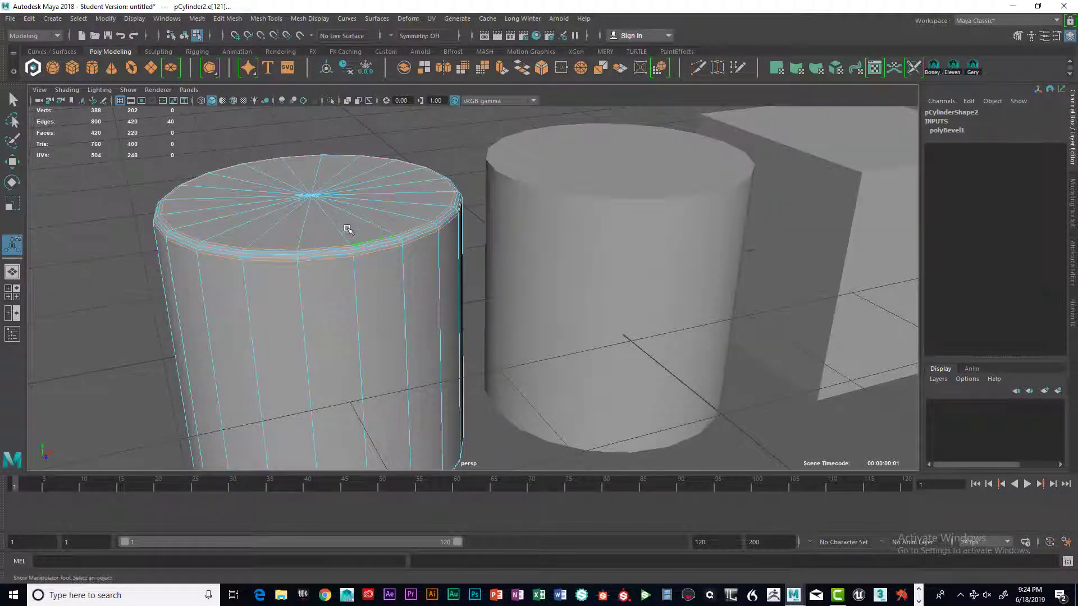
pyautogui.moveTo(588, 245); pyautogui.dragTo(588, 216, button='right')
pyautogui.keyDown('alt'); pyautogui.moveTo(677, 211); pyautogui.dragTo(669, 226); pyautogui.keyUp('alt')
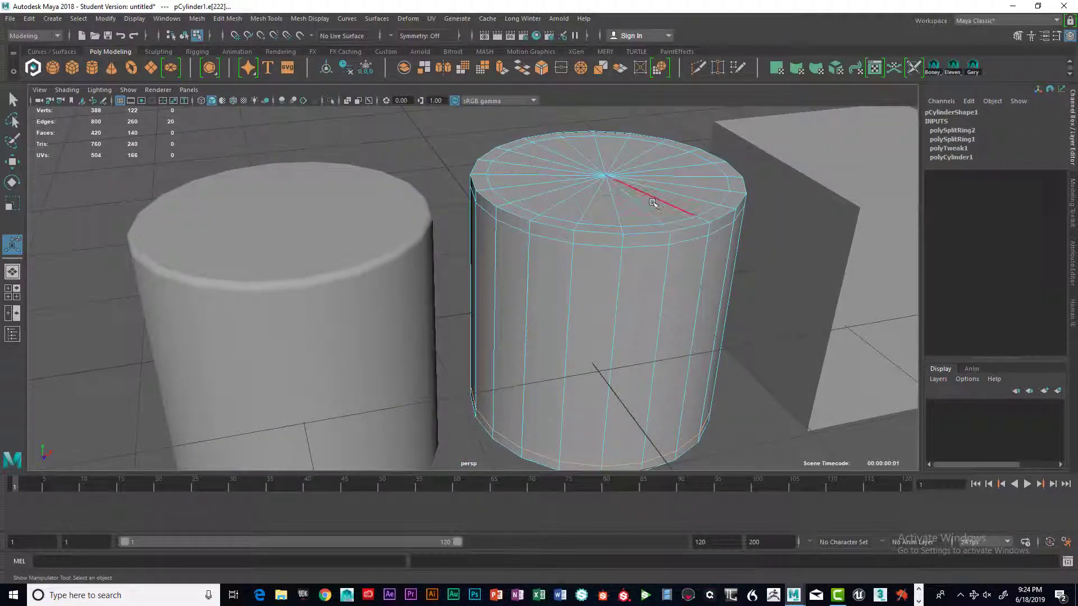
pyautogui.moveTo(652, 203); pyautogui.dragTo(639, 265, button='right')
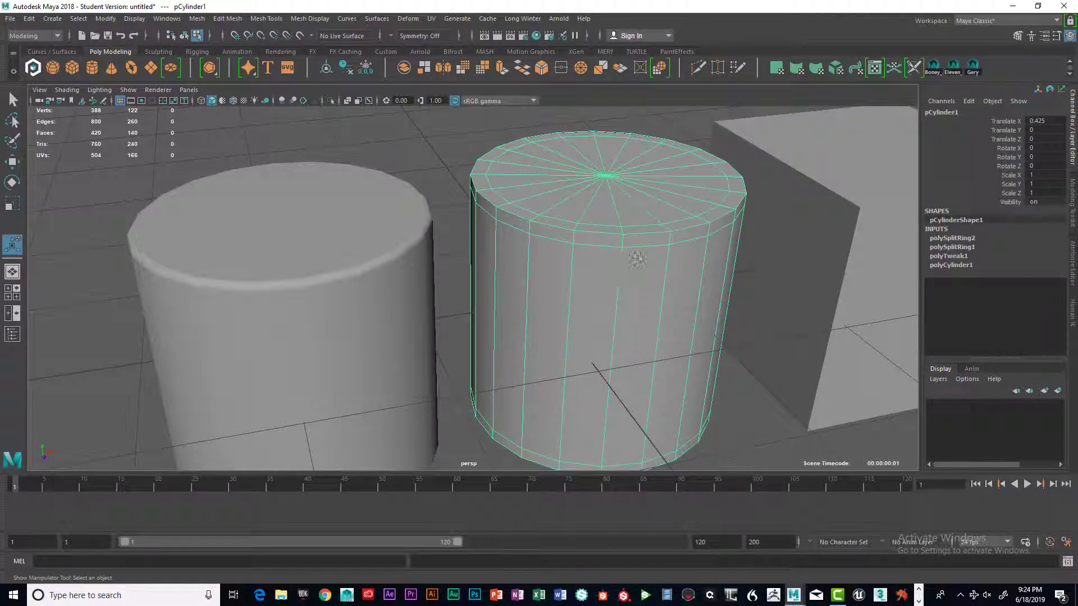
# Smooth the edge-looped cylinder with division levels set to 2.
pyautogui.press('space')
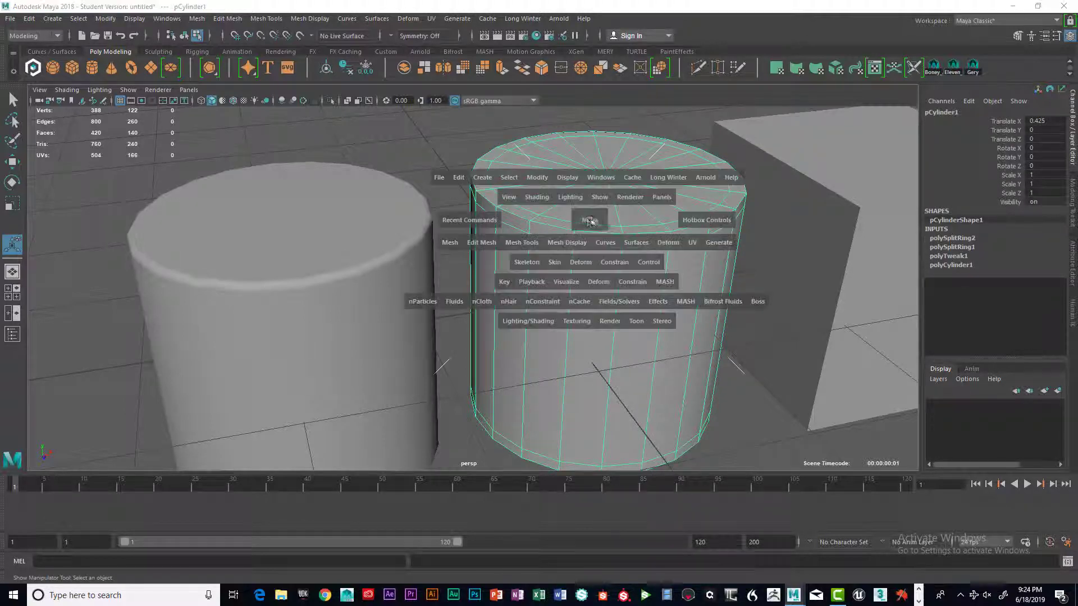
pyautogui.click(452, 244)
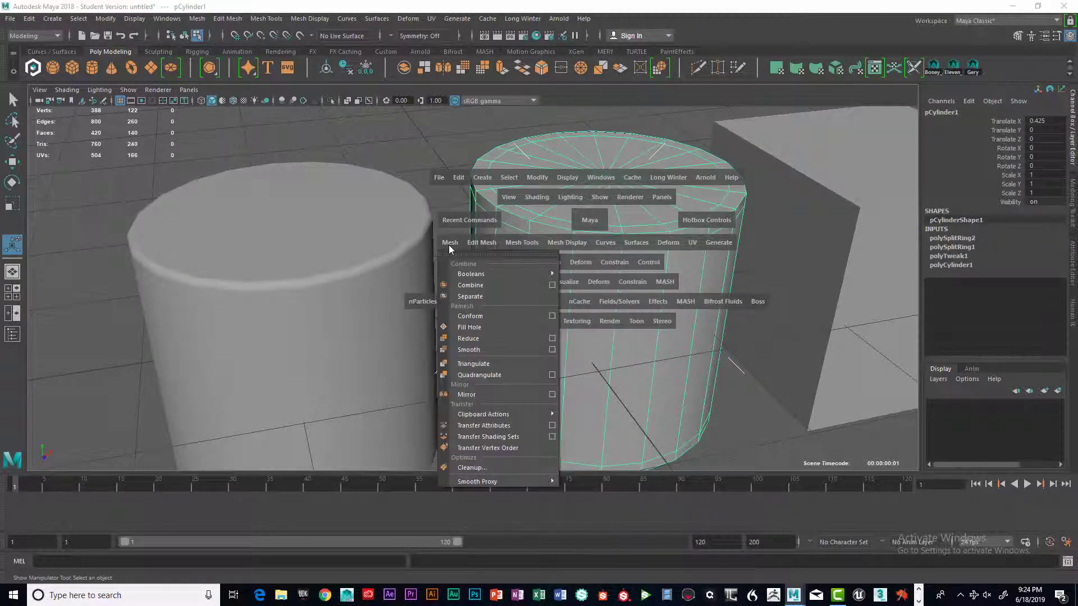
pyautogui.click(553, 351)
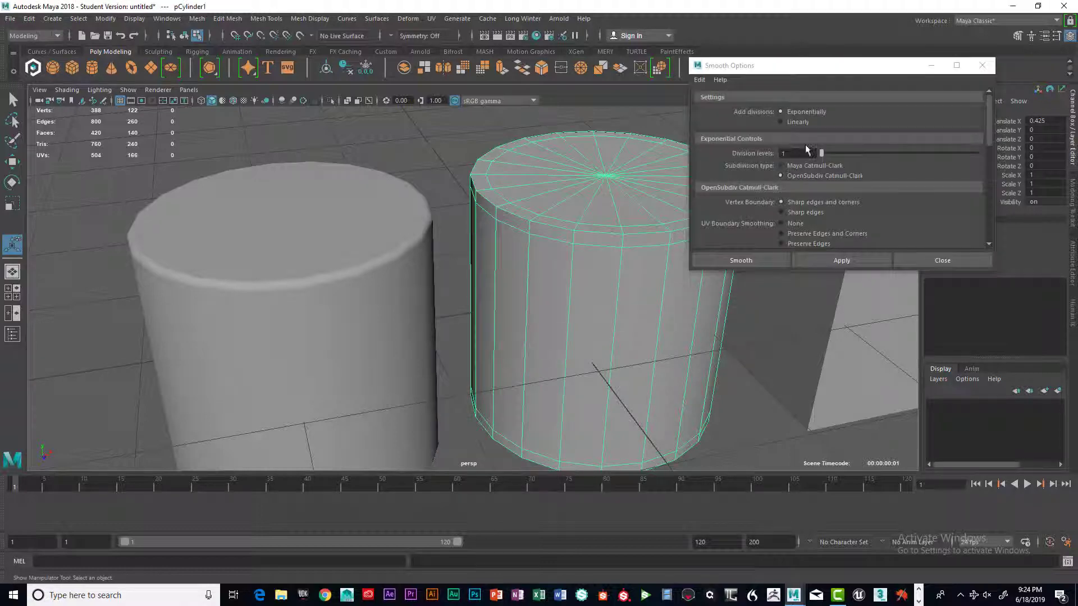
pyautogui.write('2')
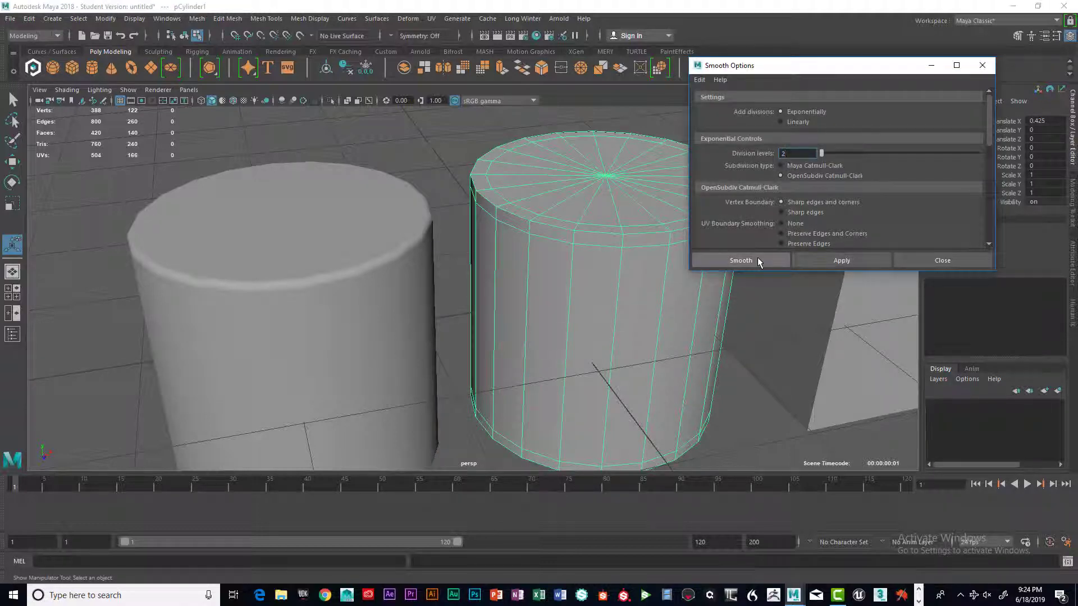
pyautogui.click(753, 259)
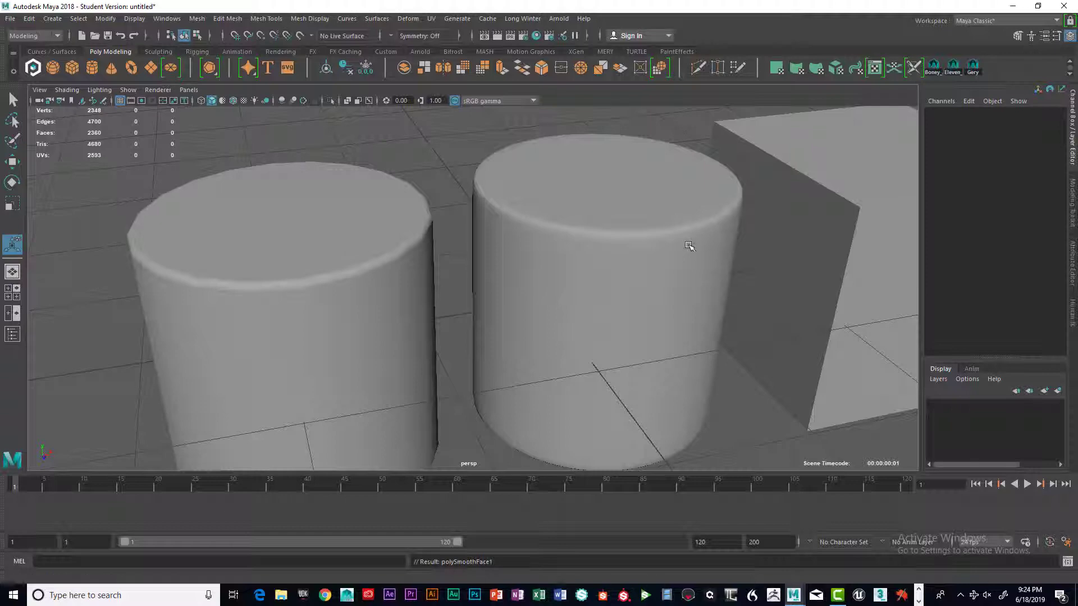
# Inspect the subdivided wireframe around the smoothed cylinder's top rim, and clear the selection.
pyautogui.keyDown('alt'); pyautogui.moveTo(689, 246); pyautogui.dragTo(712, 203); pyautogui.keyUp('alt')
pyautogui.click(708, 215)
pyautogui.scroll(4, 714, 204)
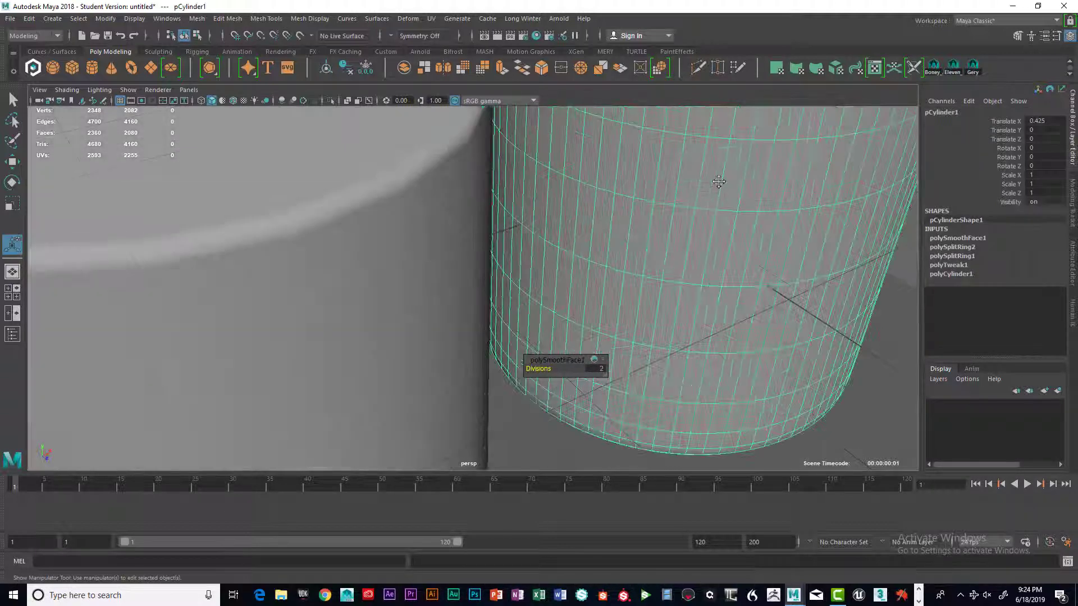
pyautogui.keyDown('alt'); pyautogui.moveTo(720, 180); pyautogui.dragTo(598, 280, button='middle'); pyautogui.keyUp('alt')
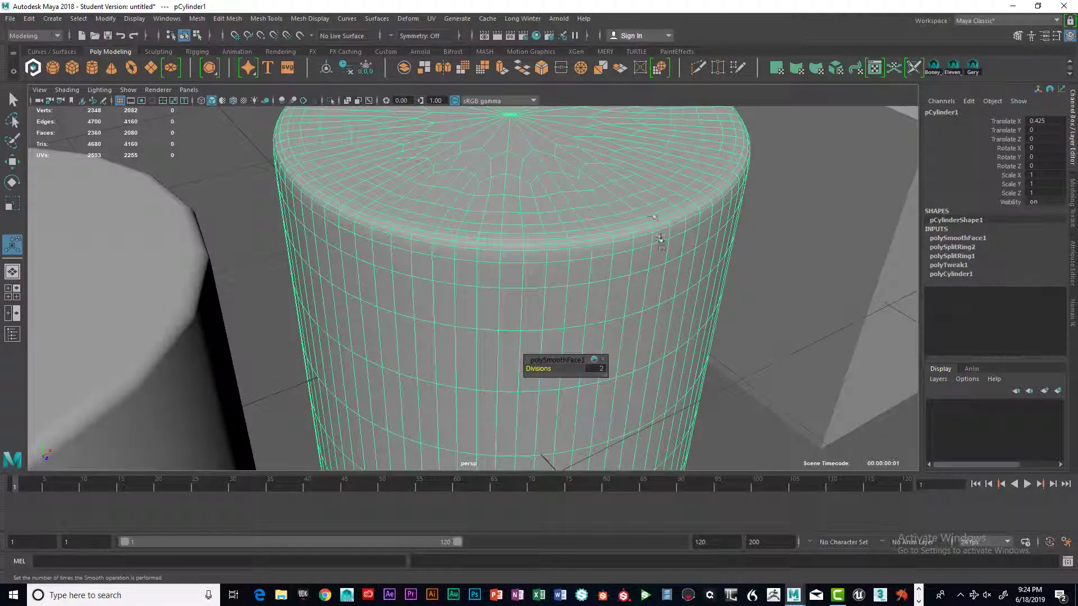
pyautogui.click(737, 401)
pyautogui.scroll(-5, 712, 338)
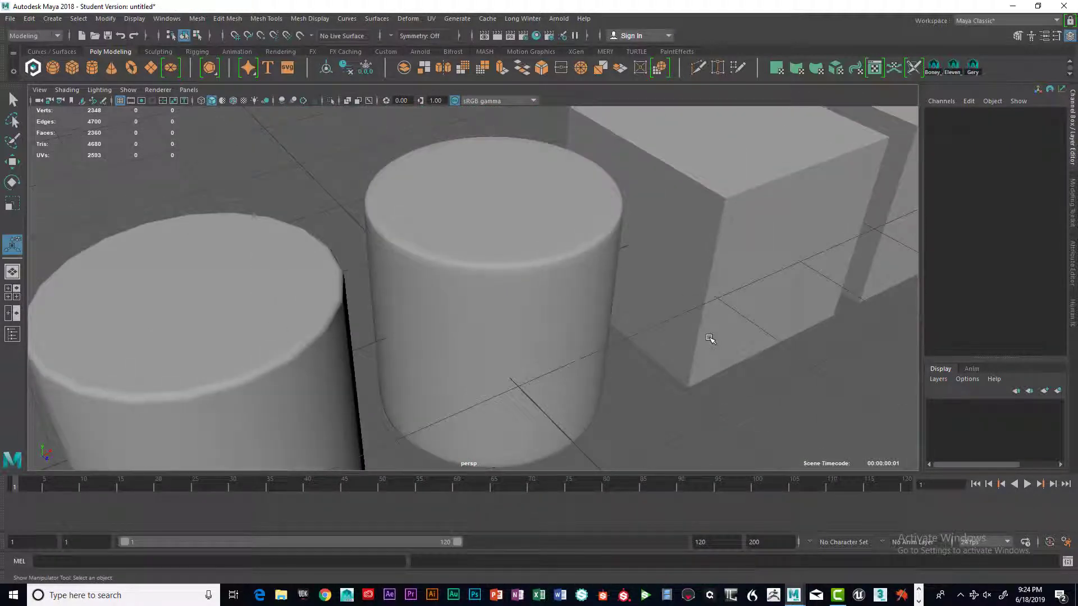
# Compare the rims of the bevelled and smoothed cylinders close up, and select the smoothed cylinder to view its mesh density.
pyautogui.keyDown('alt'); pyautogui.moveTo(627, 329); pyautogui.dragTo(678, 271); pyautogui.keyUp('alt')
pyautogui.scroll(3, 634, 321)
pyautogui.scroll(-4, 657, 280)
pyautogui.keyDown('alt'); pyautogui.moveTo(697, 272); pyautogui.dragTo(749, 255, button='right'); pyautogui.keyUp('alt')
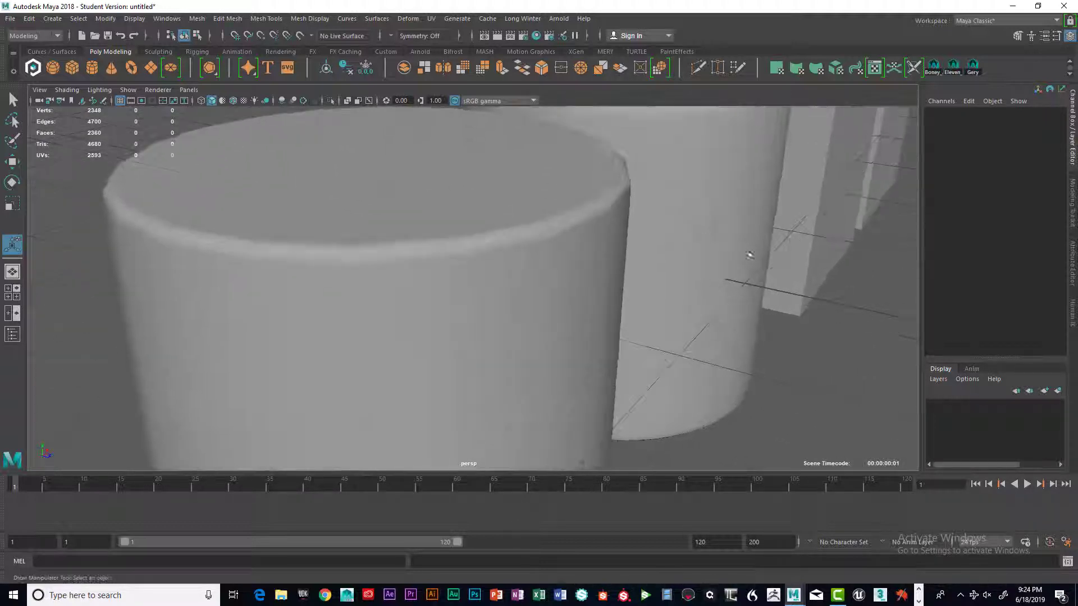
pyautogui.keyDown('alt'); pyautogui.moveTo(749, 255); pyautogui.dragTo(534, 339, button='middle'); pyautogui.keyUp('alt')
pyautogui.keyDown('alt'); pyautogui.moveTo(534, 339); pyautogui.dragTo(489, 357); pyautogui.keyUp('alt')
pyautogui.scroll(4, 854, 308)
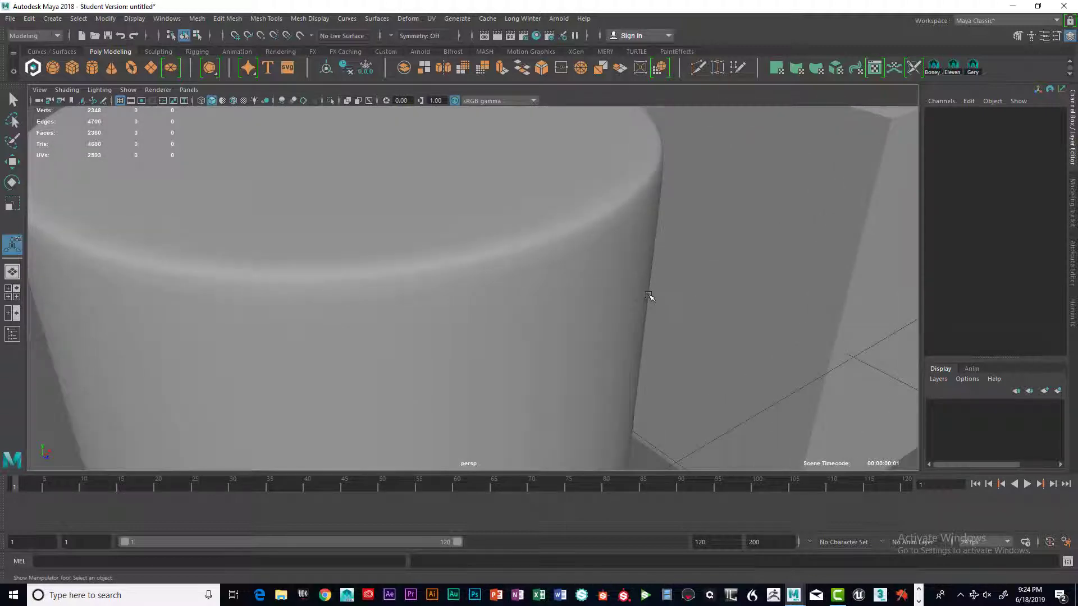
pyautogui.scroll(3, 664, 294)
pyautogui.click(666, 293)
pyautogui.scroll(-6, 638, 312)
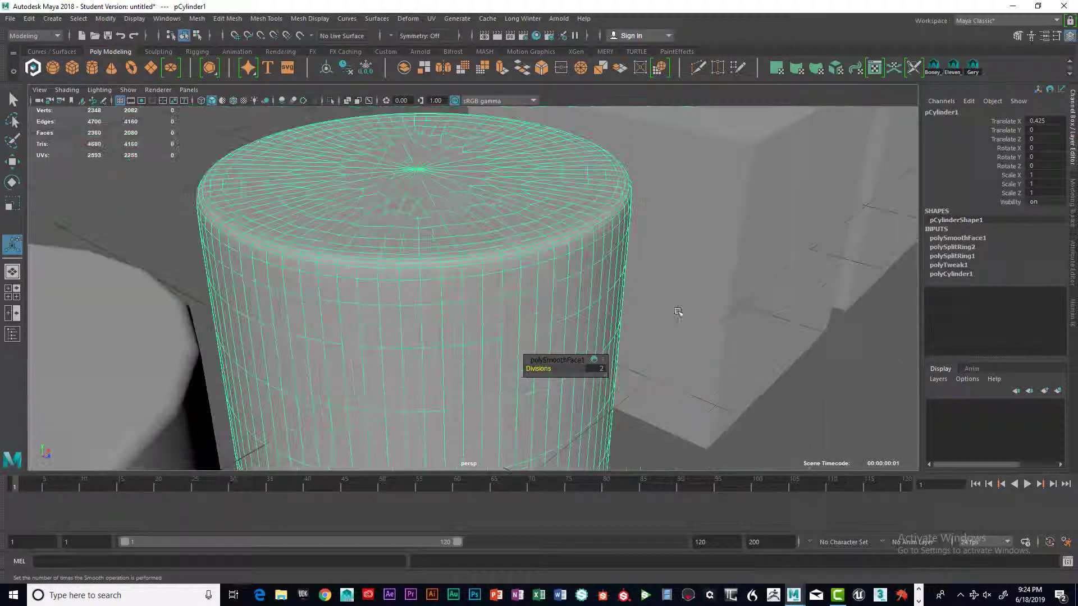
pyautogui.keyDown('alt'); pyautogui.moveTo(603, 309); pyautogui.dragTo(719, 244, button='middle'); pyautogui.keyUp('alt')
pyautogui.keyDown('alt'); pyautogui.moveTo(718, 244); pyautogui.dragTo(675, 220); pyautogui.keyUp('alt')
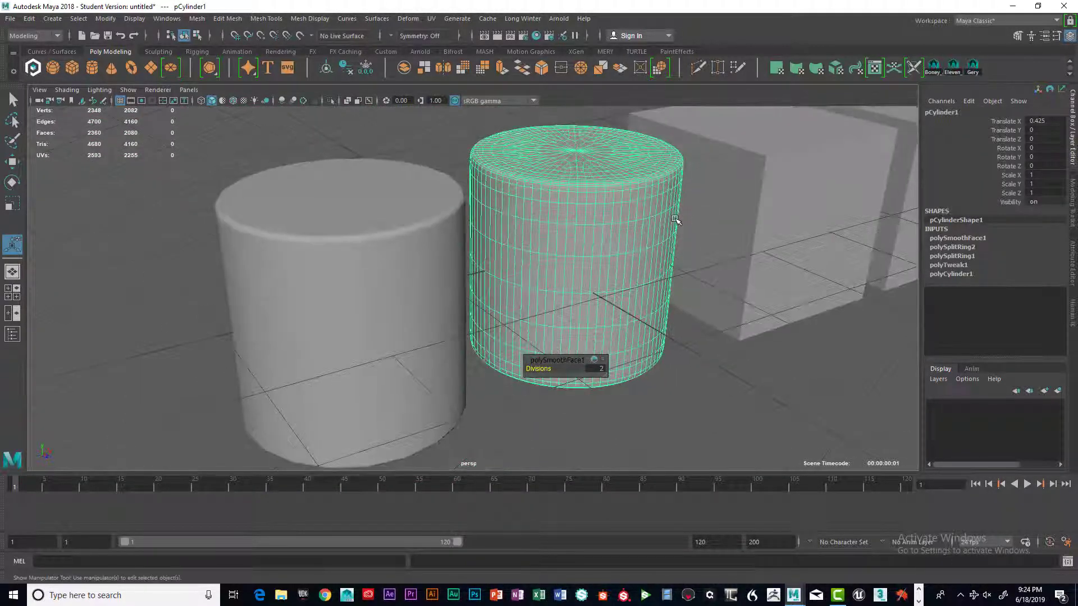
# Select the bevelled cylinder to examine its mesh density, and clear the selection to view its shaded surface.
pyautogui.click(384, 265)
pyautogui.keyDown('alt'); pyautogui.moveTo(384, 264); pyautogui.dragTo(508, 255, button='middle'); pyautogui.keyUp('alt')
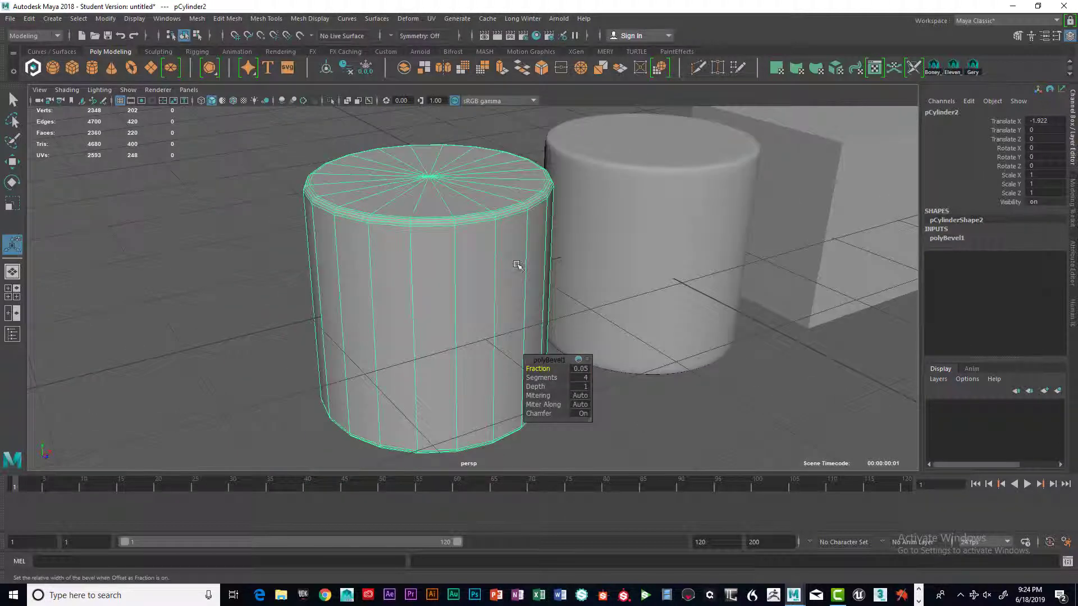
pyautogui.scroll(5, 538, 265)
pyautogui.scroll(-6, 539, 264)
pyautogui.keyDown('alt'); pyautogui.moveTo(539, 265); pyautogui.dragTo(558, 267); pyautogui.keyUp('alt')
pyautogui.click(714, 347)
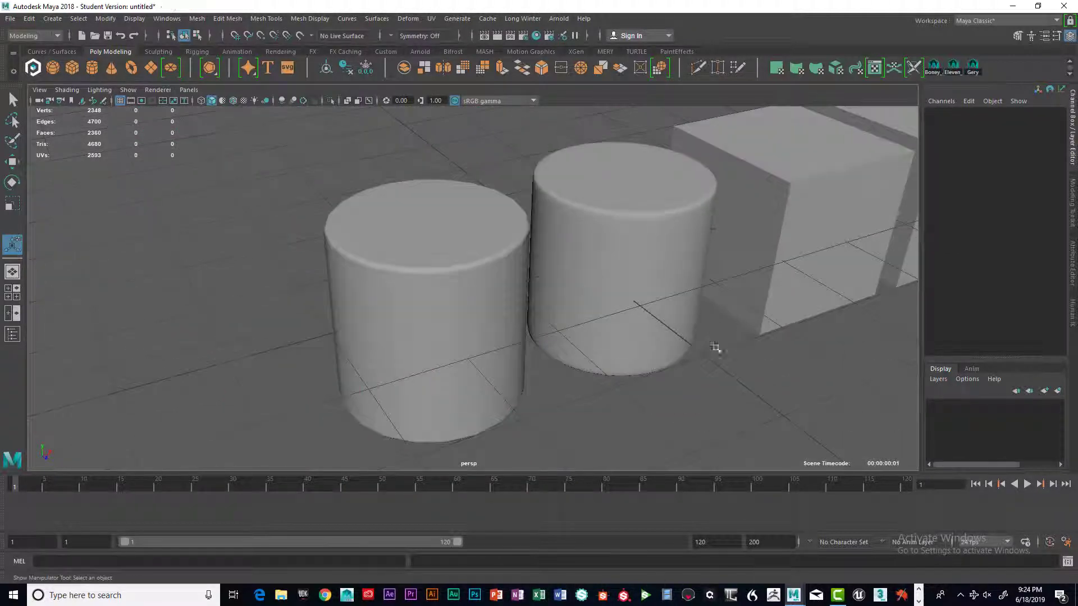
pyautogui.keyDown('alt'); pyautogui.moveTo(715, 347); pyautogui.dragTo(697, 328); pyautogui.keyUp('alt')
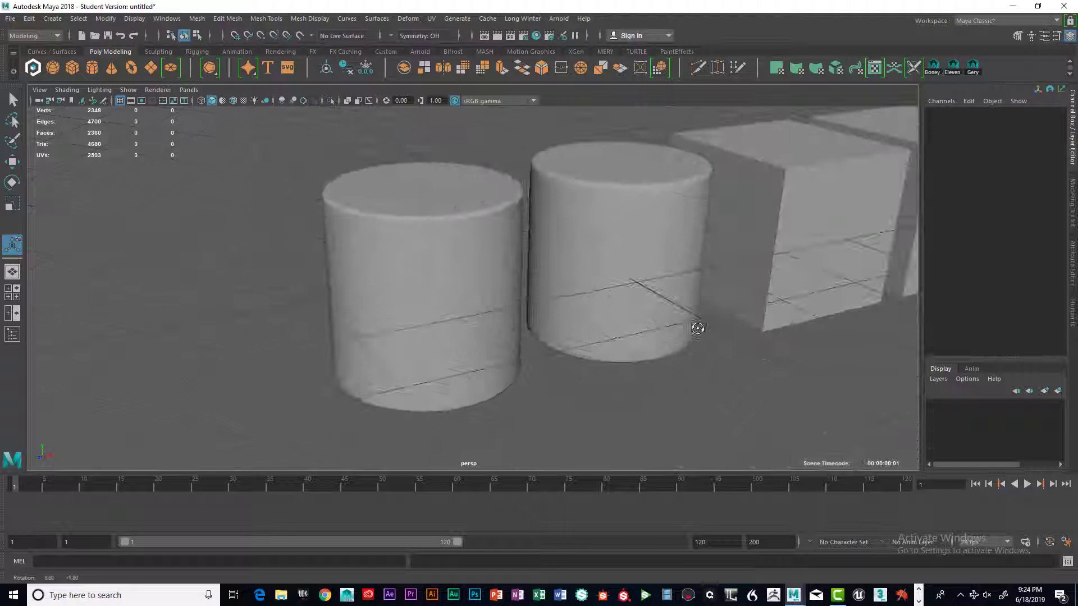
pyautogui.scroll(-8, 657, 335)
pyautogui.scroll(3, 615, 352)
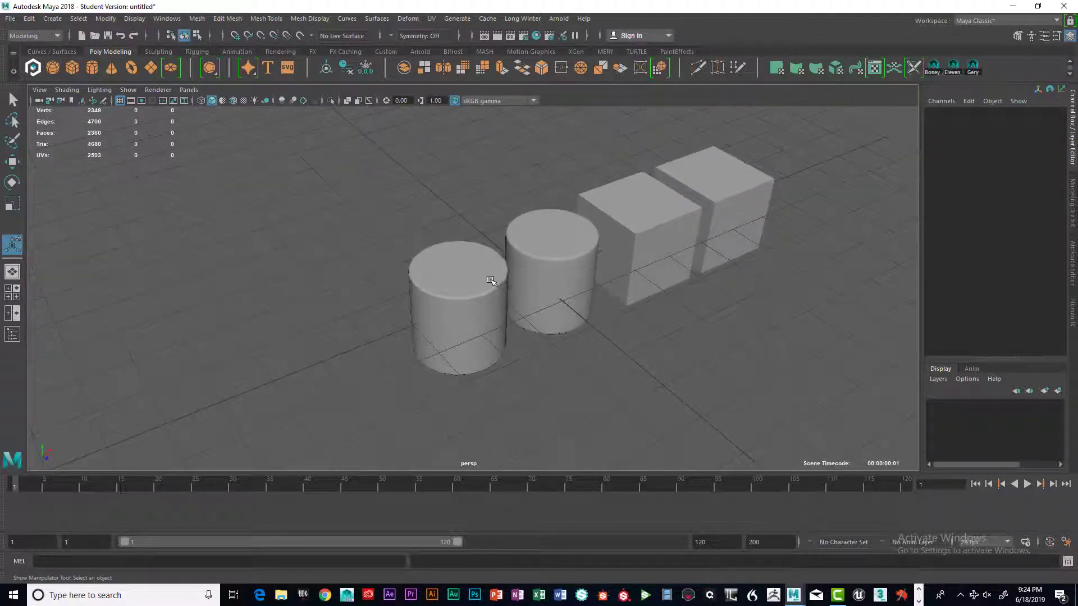
# Compare the shaded silhouettes of the bevelled and smoothed cylinders from close up and from a distance.
pyautogui.scroll(-3, 592, 360)
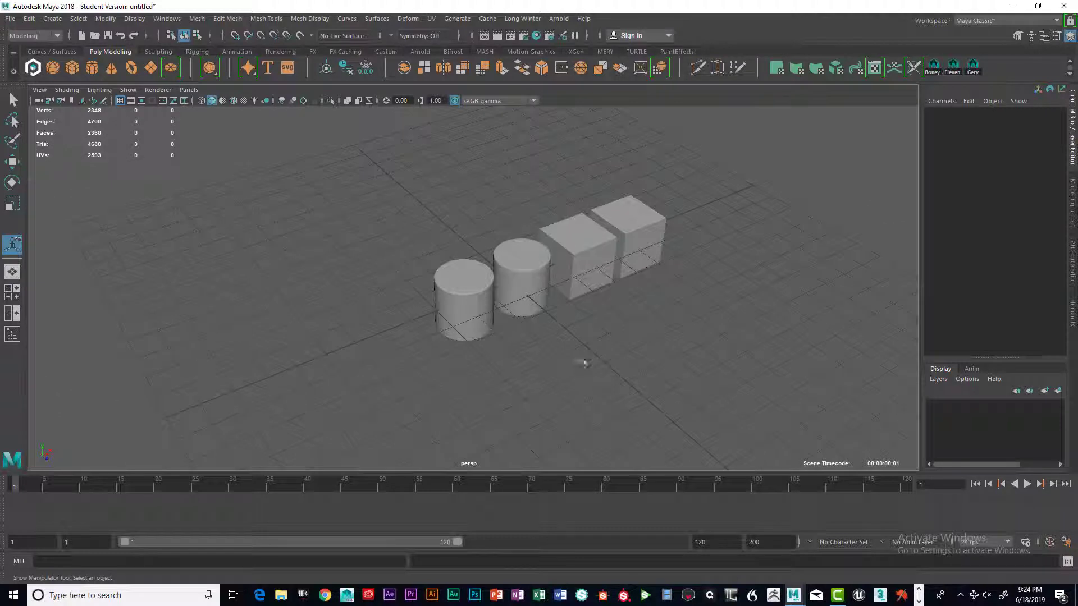
pyautogui.scroll(2, 553, 312)
pyautogui.keyDown('alt'); pyautogui.moveTo(553, 312); pyautogui.dragTo(630, 290); pyautogui.keyUp('alt')
pyautogui.scroll(4, 597, 294)
pyautogui.keyDown('alt'); pyautogui.moveTo(630, 290); pyautogui.dragTo(565, 313, button='middle'); pyautogui.keyUp('alt')
pyautogui.keyDown('alt'); pyautogui.moveTo(612, 306); pyautogui.dragTo(587, 308); pyautogui.keyUp('alt')
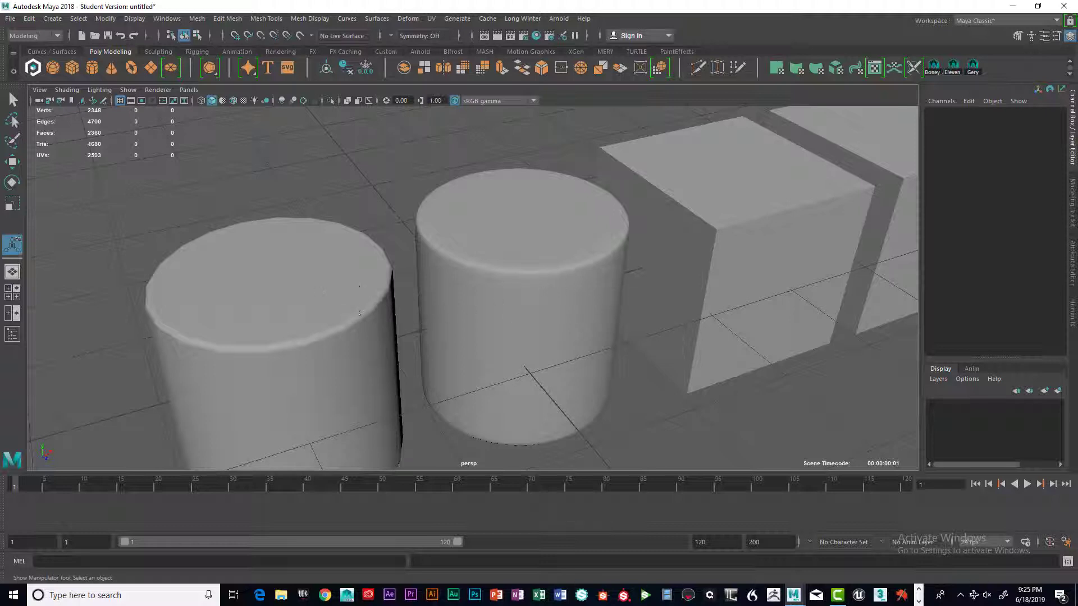
pyautogui.scroll(-4, 393, 309)
pyautogui.scroll(-5, 455, 318)
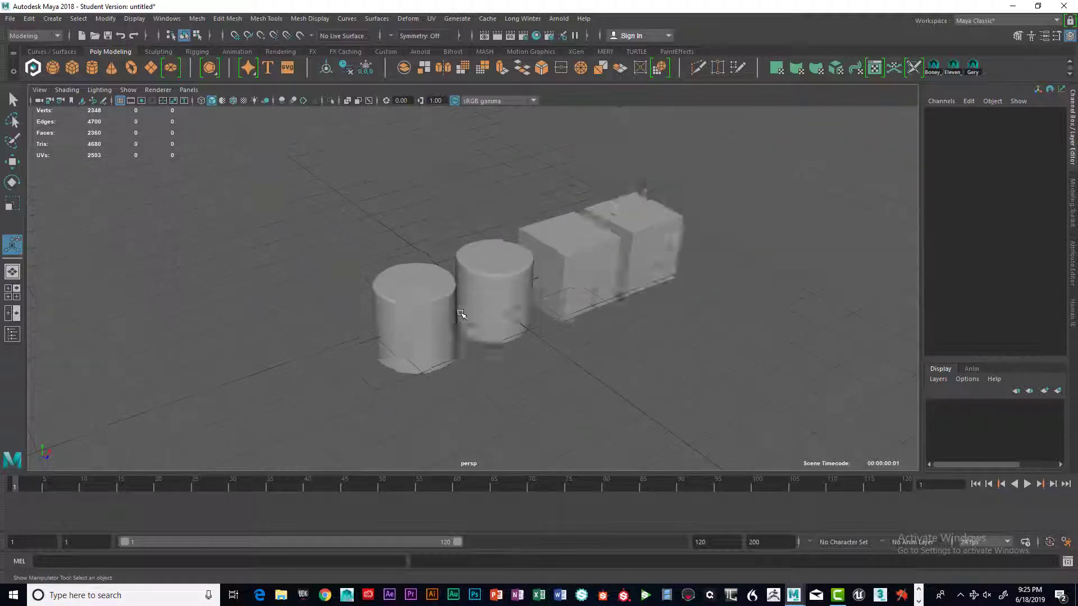
pyautogui.scroll(4, 463, 284)
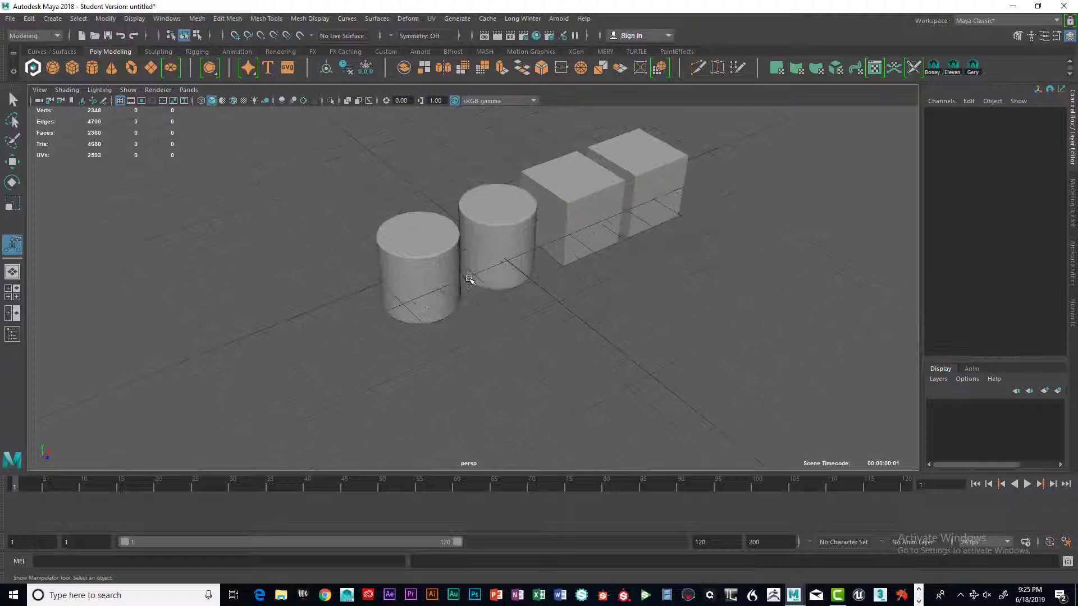
# Select the bevelled and smoothed cylinders in turn to compare their wireframes, and clear the selection.
pyautogui.keyDown('alt'); pyautogui.moveTo(486, 281); pyautogui.dragTo(470, 285); pyautogui.keyUp('alt')
pyautogui.click(440, 285)
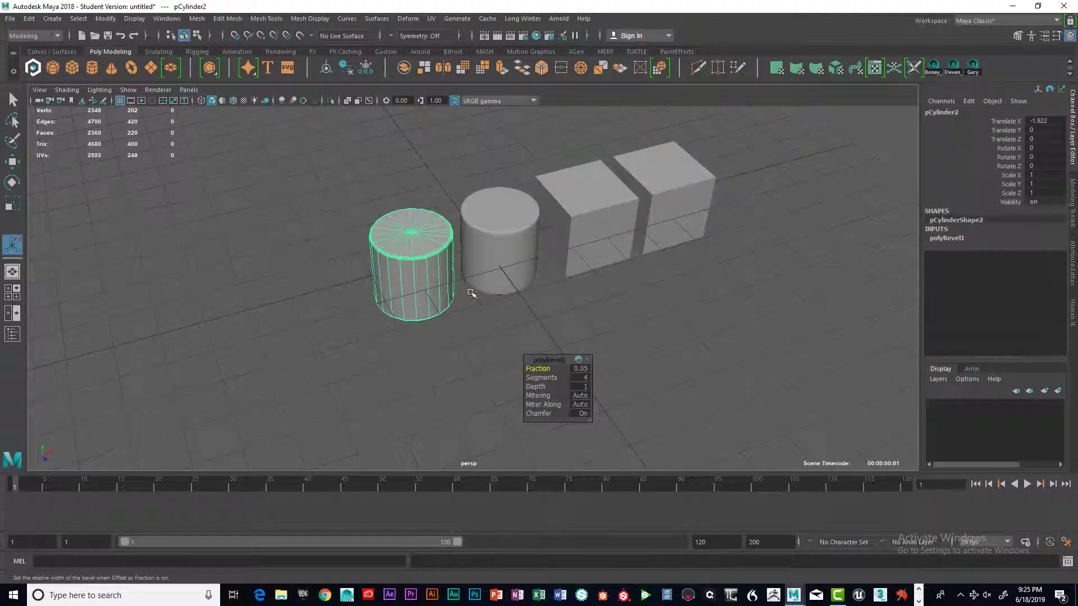
pyautogui.click(524, 238)
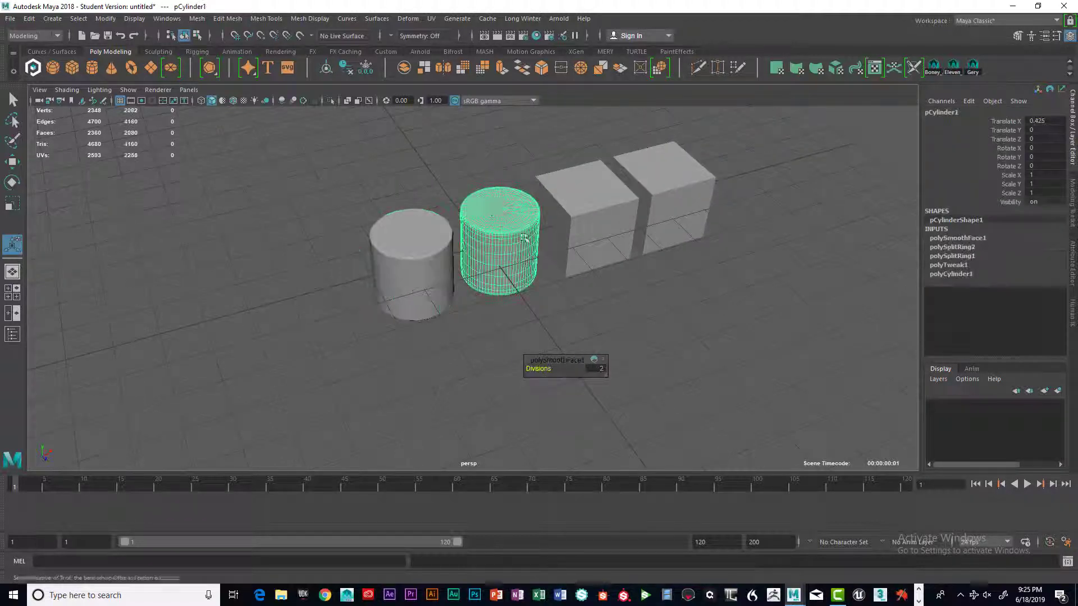
pyautogui.scroll(4, 535, 253)
pyautogui.keyDown('alt'); pyautogui.moveTo(552, 192); pyautogui.dragTo(559, 280, button='middle'); pyautogui.keyUp('alt')
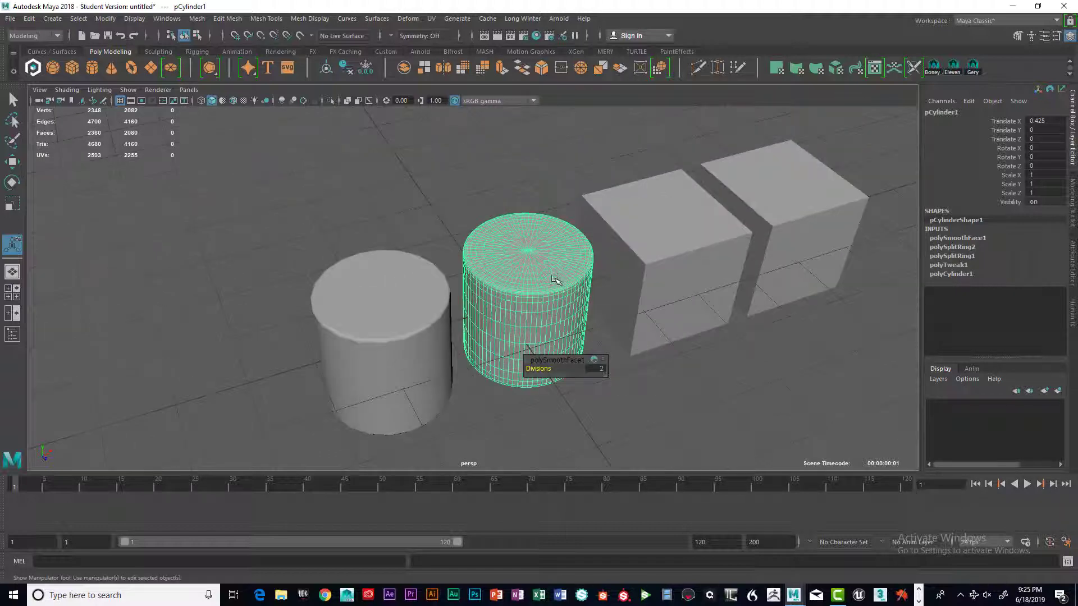
pyautogui.scroll(3, 563, 272)
pyautogui.keyDown('alt'); pyautogui.moveTo(570, 251); pyautogui.dragTo(440, 308); pyautogui.keyUp('alt')
pyautogui.scroll(-4, 579, 249)
pyautogui.click(624, 328)
pyautogui.scroll(-6, 444, 313)
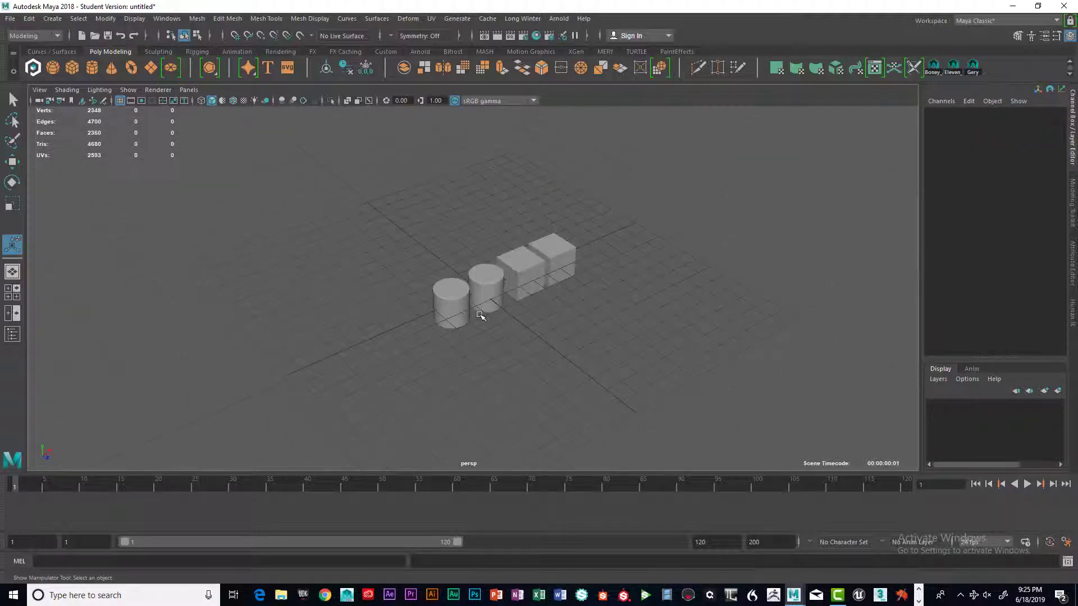
# Examine the faceting around the bevelled cylinder's top rim close up and from farther away.
pyautogui.scroll(10, 478, 315)
pyautogui.keyDown('alt'); pyautogui.moveTo(477, 315); pyautogui.dragTo(531, 262, button='middle'); pyautogui.keyUp('alt')
pyautogui.keyDown('alt'); pyautogui.moveTo(531, 262); pyautogui.dragTo(491, 248); pyautogui.keyUp('alt')
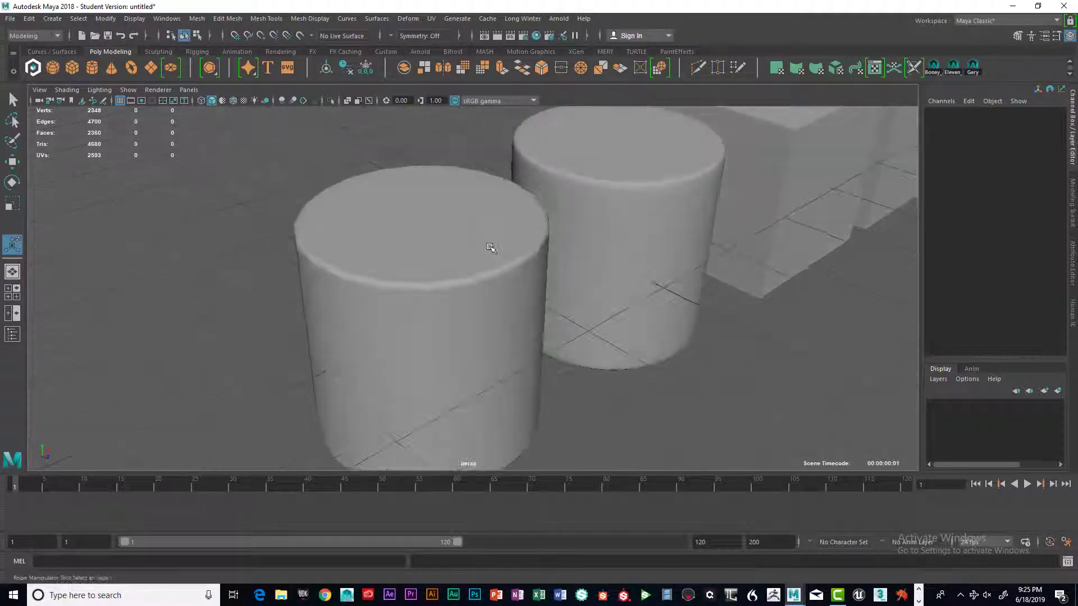
pyautogui.moveTo(528, 278)
pyautogui.keyDown('alt'); pyautogui.mouseDown()
pyautogui.moveTo(501, 272)
pyautogui.moveTo(541, 272)
pyautogui.mouseUp(); pyautogui.keyUp('alt')
pyautogui.keyDown('alt'); pyautogui.moveTo(541, 272); pyautogui.dragTo(638, 284, button='right'); pyautogui.keyUp('alt')
pyautogui.keyDown('alt'); pyautogui.moveTo(638, 284); pyautogui.dragTo(607, 299); pyautogui.keyUp('alt')
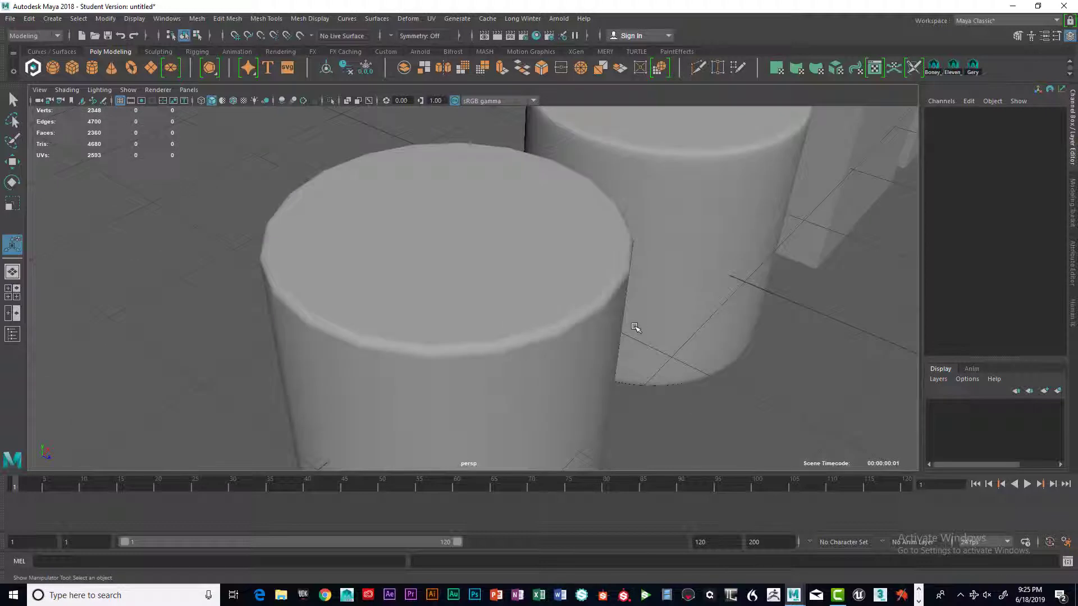
pyautogui.keyDown('alt'); pyautogui.moveTo(634, 326); pyautogui.dragTo(599, 322, button='right'); pyautogui.keyUp('alt')
pyautogui.moveTo(599, 322)
pyautogui.keyDown('alt'); pyautogui.mouseDown()
pyautogui.moveTo(571, 325)
pyautogui.moveTo(580, 332)
pyautogui.mouseUp(); pyautogui.keyUp('alt')
pyautogui.keyDown('alt'); pyautogui.moveTo(580, 332); pyautogui.dragTo(479, 315, button='right'); pyautogui.keyUp('alt')
pyautogui.keyDown('alt'); pyautogui.moveTo(479, 316); pyautogui.dragTo(499, 323); pyautogui.keyUp('alt')
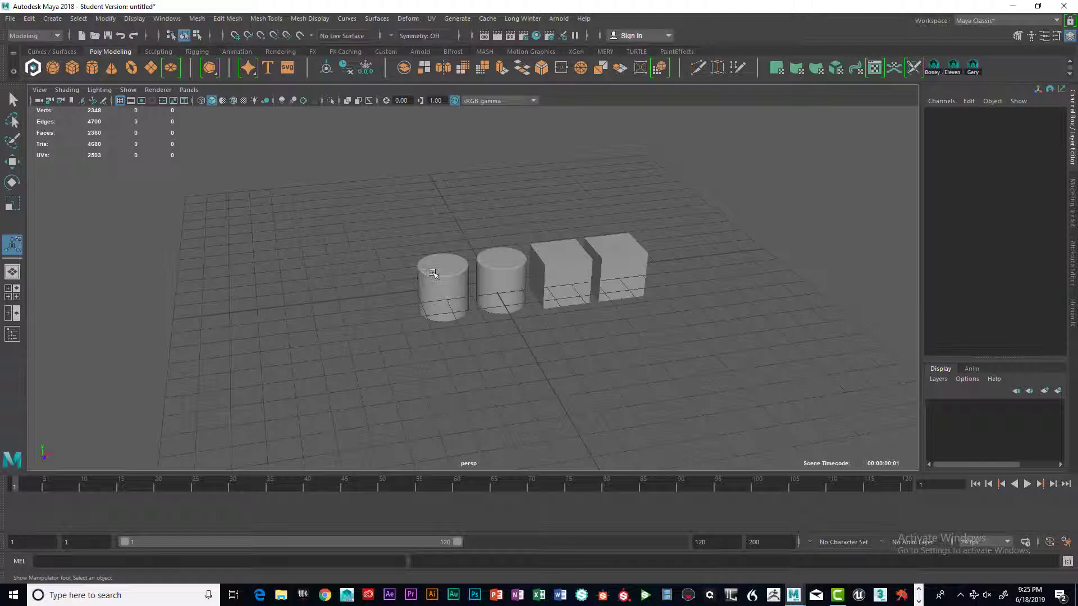
# Smooth the edge-looped cube beside the cylinders with 2 divisions, and clear the selection.
pyautogui.scroll(10, 548, 310)
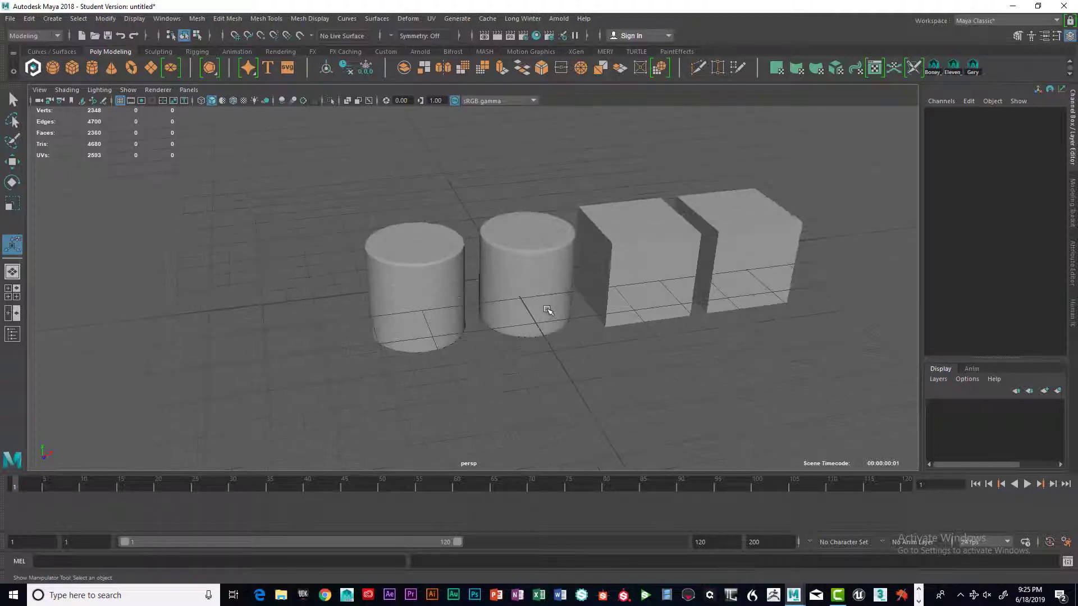
pyautogui.scroll(-2, 545, 301)
pyautogui.keyDown('alt'); pyautogui.moveTo(546, 302); pyautogui.dragTo(657, 291); pyautogui.keyUp('alt')
pyautogui.scroll(-4, 574, 295)
pyautogui.keyDown('alt'); pyautogui.moveTo(656, 290); pyautogui.dragTo(469, 283, button='middle'); pyautogui.keyUp('alt')
pyautogui.keyDown('alt'); pyautogui.moveTo(469, 283); pyautogui.dragTo(509, 270); pyautogui.keyUp('alt')
pyautogui.keyDown('alt'); pyautogui.moveTo(510, 270); pyautogui.dragTo(437, 301, button='middle'); pyautogui.keyUp('alt')
pyautogui.keyDown('alt'); pyautogui.moveTo(436, 300); pyautogui.dragTo(507, 272); pyautogui.keyUp('alt')
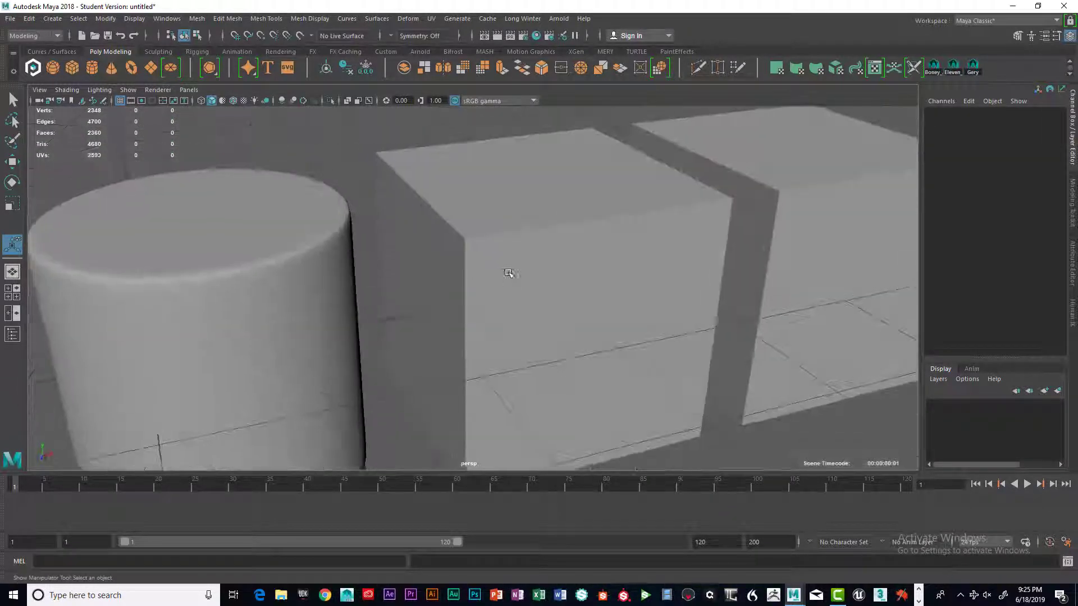
pyautogui.click(533, 283)
pyautogui.keyDown('alt'); pyautogui.moveTo(570, 300); pyautogui.dragTo(555, 313); pyautogui.keyUp('alt')
pyautogui.keyDown('alt'); pyautogui.moveTo(566, 295); pyautogui.dragTo(554, 281, button='middle'); pyautogui.keyUp('alt')
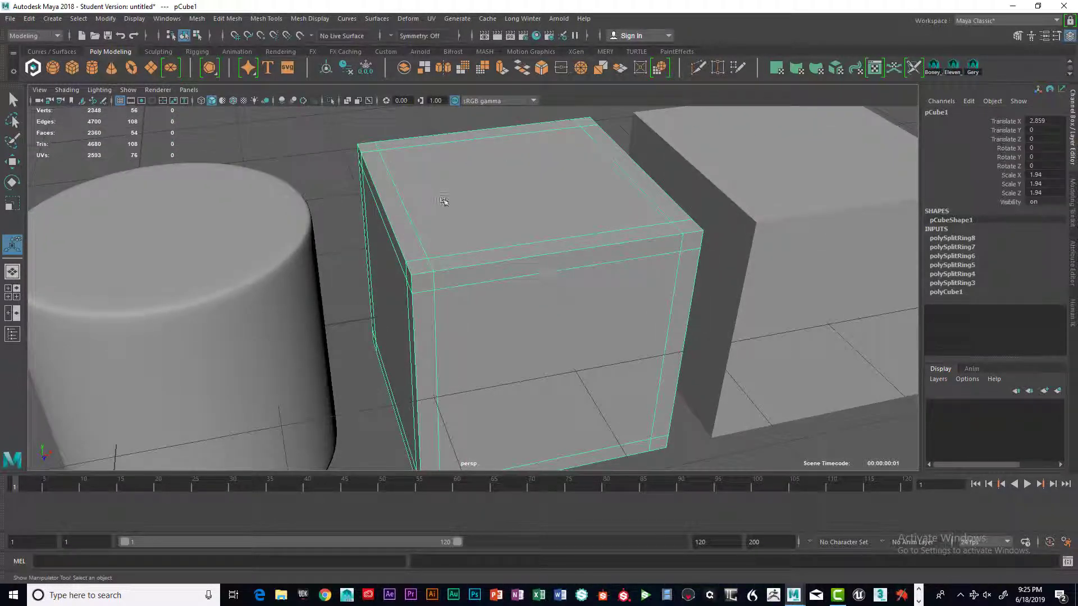
pyautogui.press('space')
pyautogui.moveTo(325, 232); pyautogui.dragTo(347, 337)
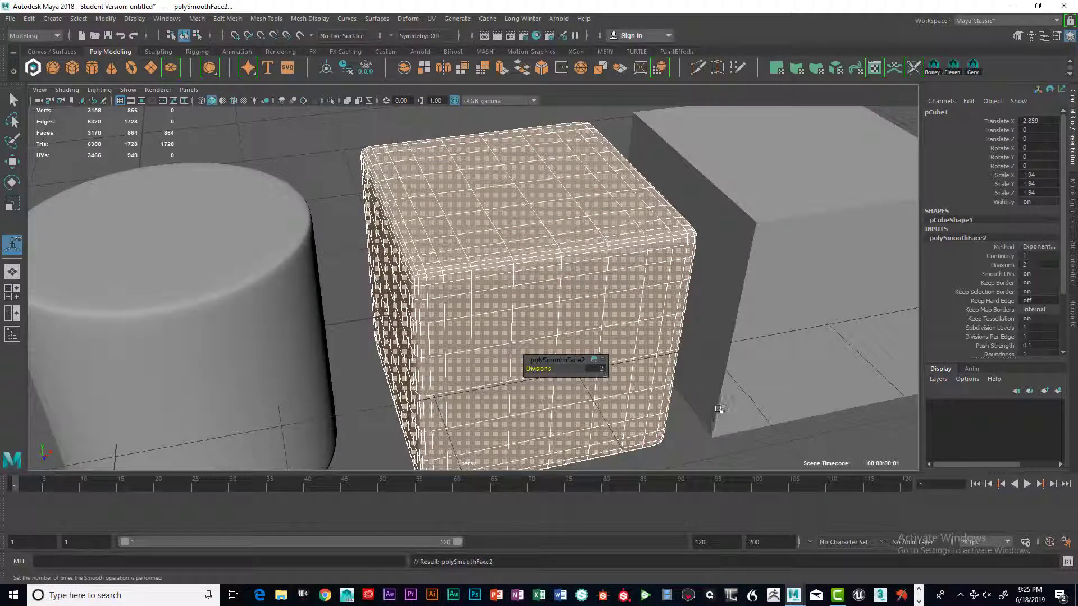
pyautogui.click(691, 432)
# Select all the edges of the plain cube at the end of the row.
pyautogui.scroll(5, 724, 292)
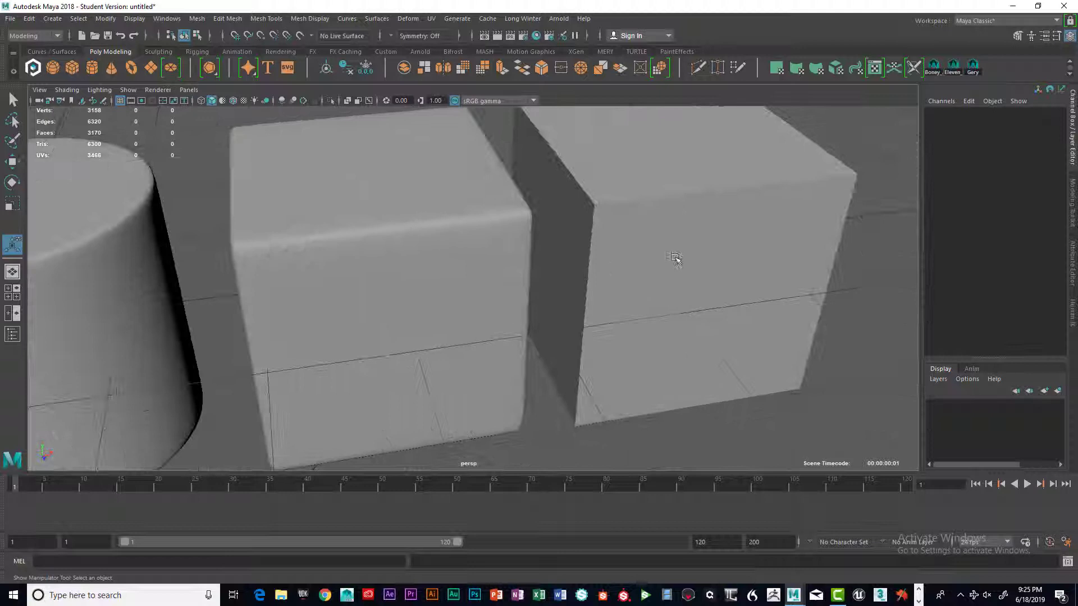
pyautogui.click(676, 259)
pyautogui.moveTo(709, 184); pyautogui.dragTo(724, 166, button='right')
pyautogui.click(711, 192)
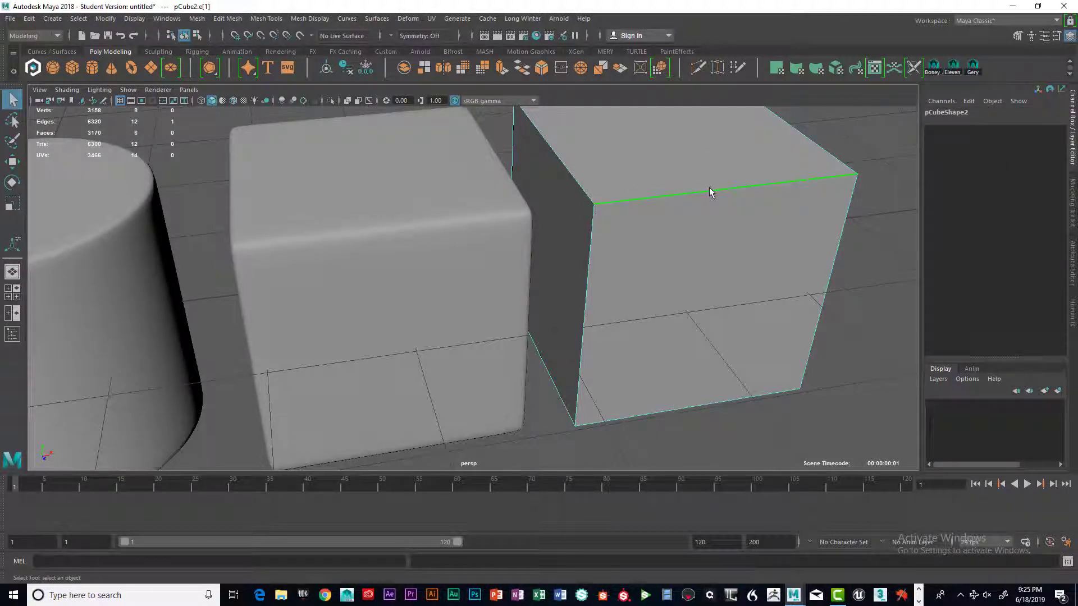
pyautogui.scroll(-5, 702, 208)
pyautogui.keyDown('alt'); pyautogui.moveTo(704, 227); pyautogui.dragTo(684, 213); pyautogui.keyUp('alt')
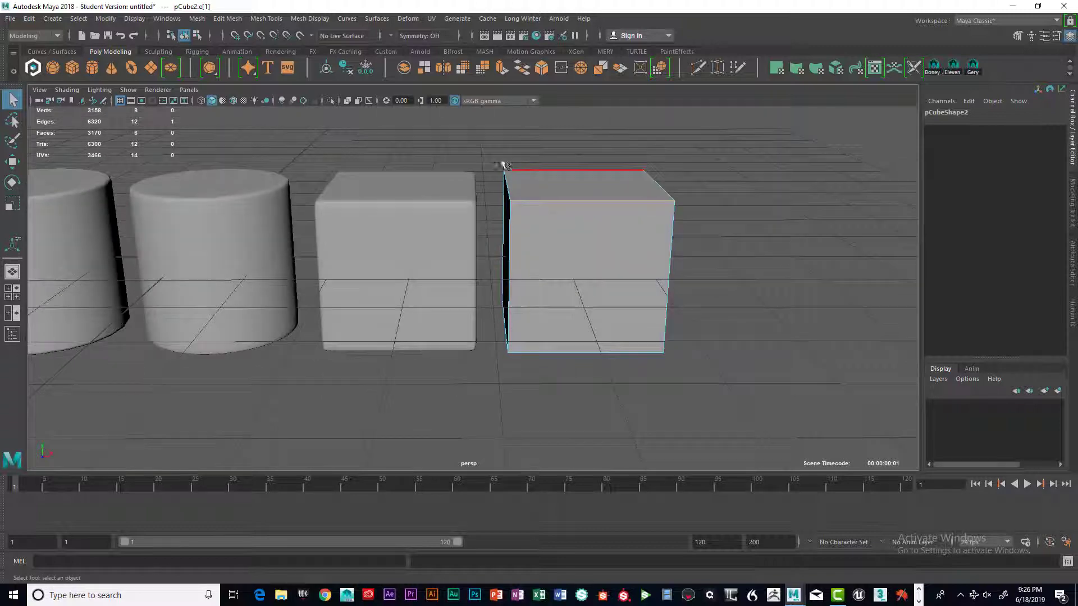
pyautogui.moveTo(601, 301); pyautogui.dragTo(734, 374)
# Bevel the plain cube's selected edges with a fraction of 0.05 and 4 segments.
pyautogui.press('space')
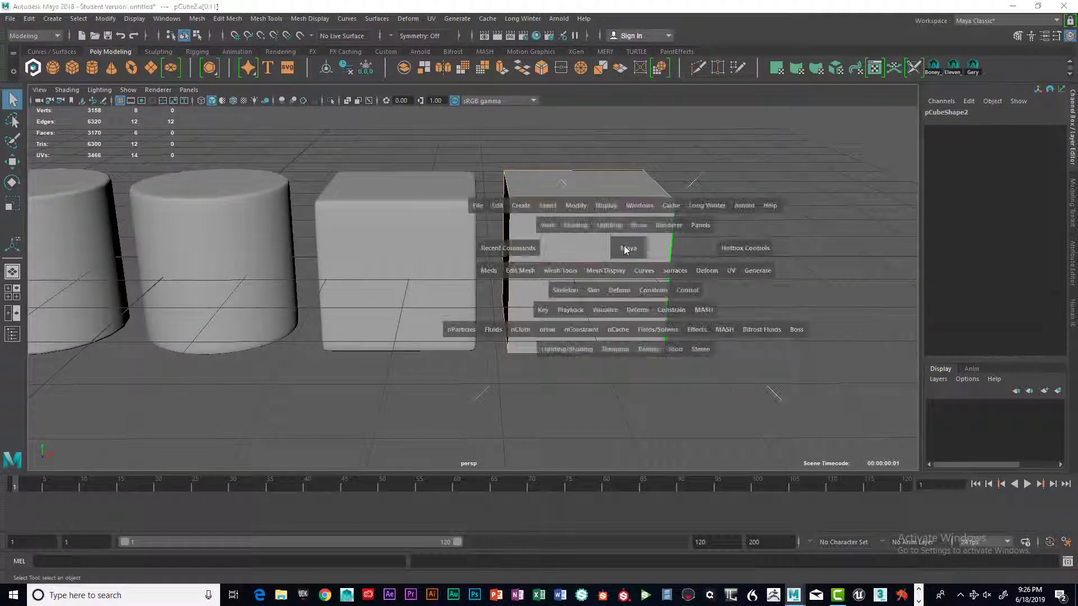
pyautogui.click(522, 272)
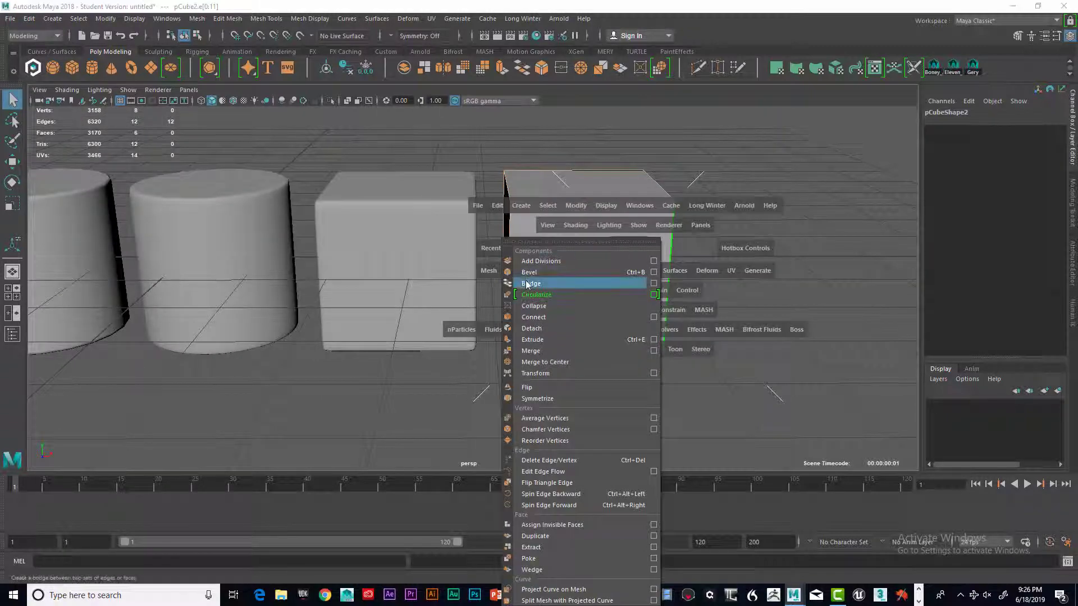
pyautogui.click(528, 279)
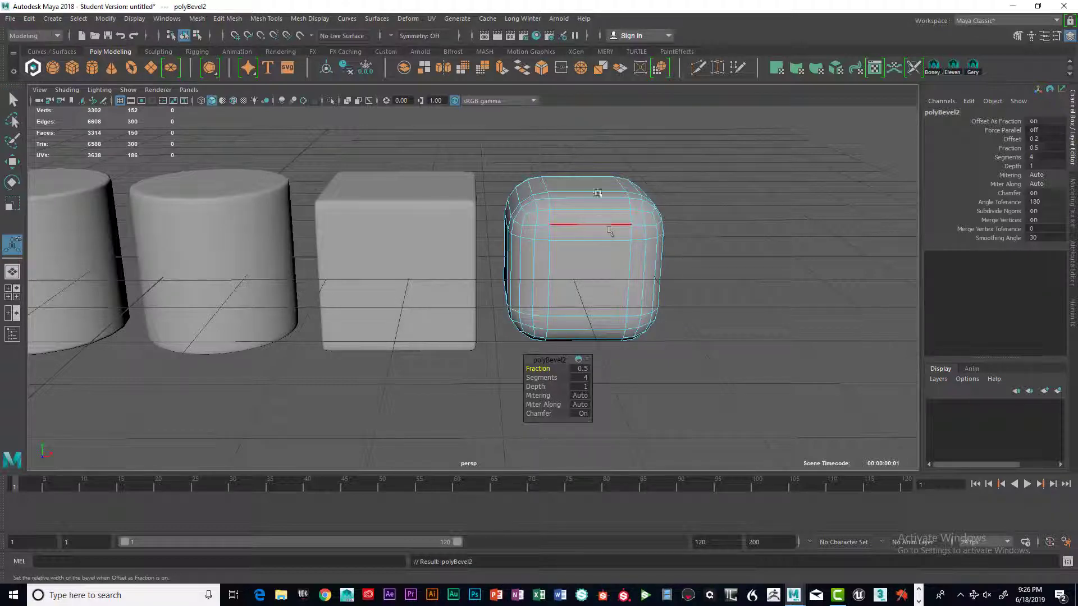
pyautogui.click(587, 369)
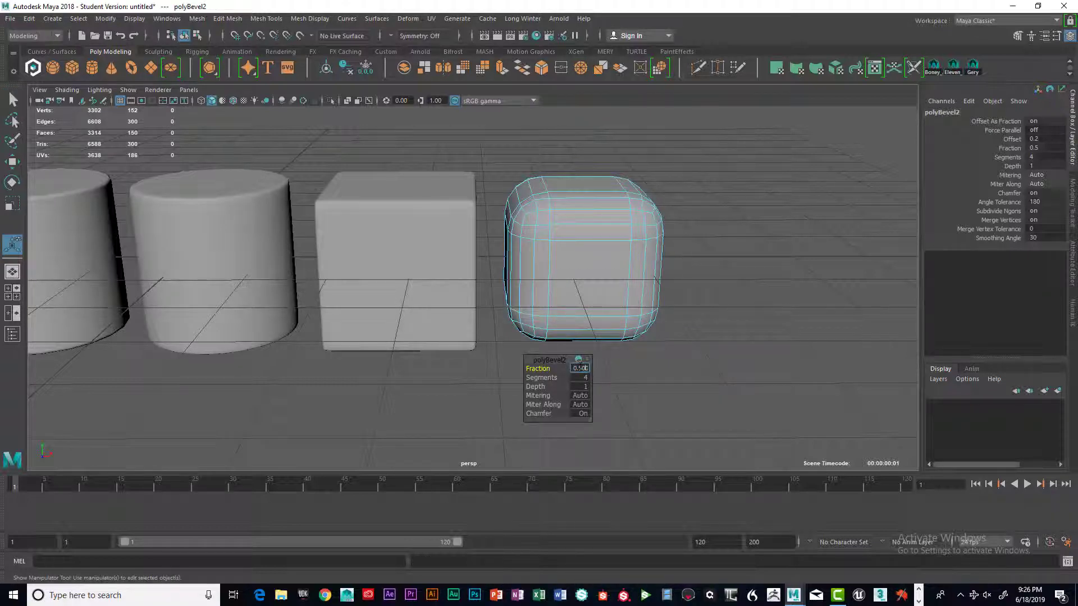
pyautogui.write('0.05')
pyautogui.press('Return')
pyautogui.click(696, 297)
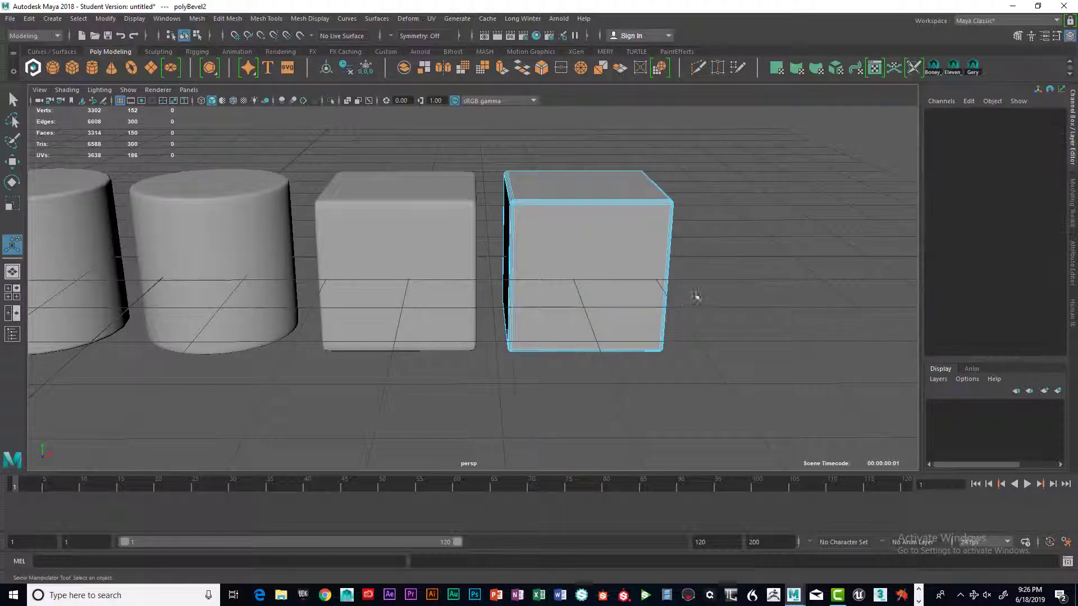
# Return the bevelled cube from edge editing to whole-object selection.
pyautogui.keyDown('alt'); pyautogui.moveTo(697, 296); pyautogui.dragTo(578, 301); pyautogui.keyUp('alt')
pyautogui.rightClick(584, 248)
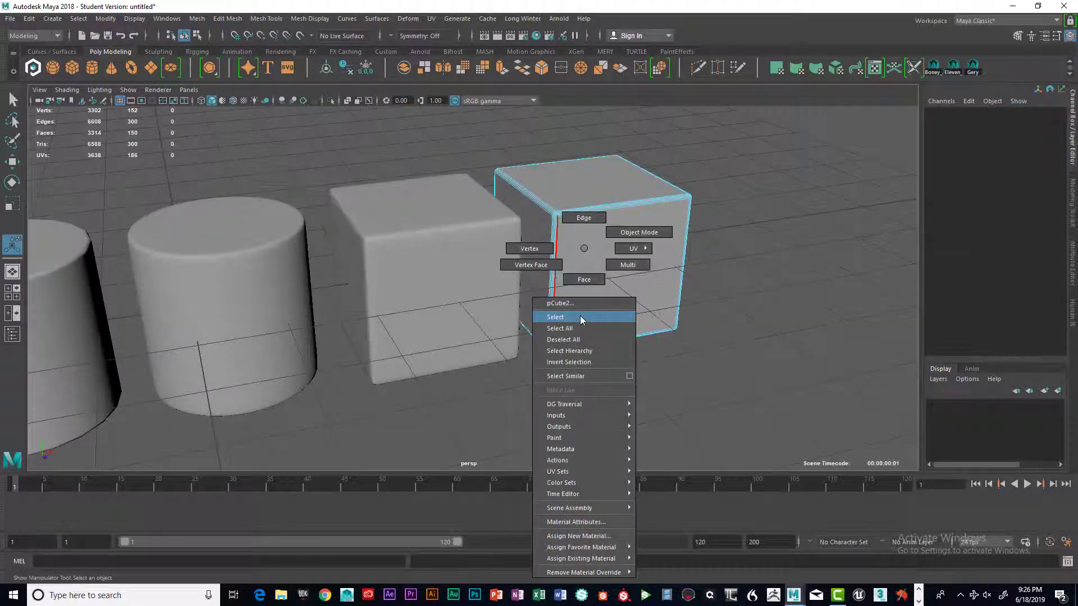
pyautogui.click(581, 316)
pyautogui.click(662, 309)
# Select the smoothed and bevelled cubes in turn to compare their wireframes, and clear the selection.
pyautogui.keyDown('alt'); pyautogui.moveTo(662, 308); pyautogui.dragTo(618, 290); pyautogui.keyUp('alt')
pyautogui.scroll(3, 664, 308)
pyautogui.scroll(3, 647, 313)
pyautogui.click(590, 290)
pyautogui.click(700, 264)
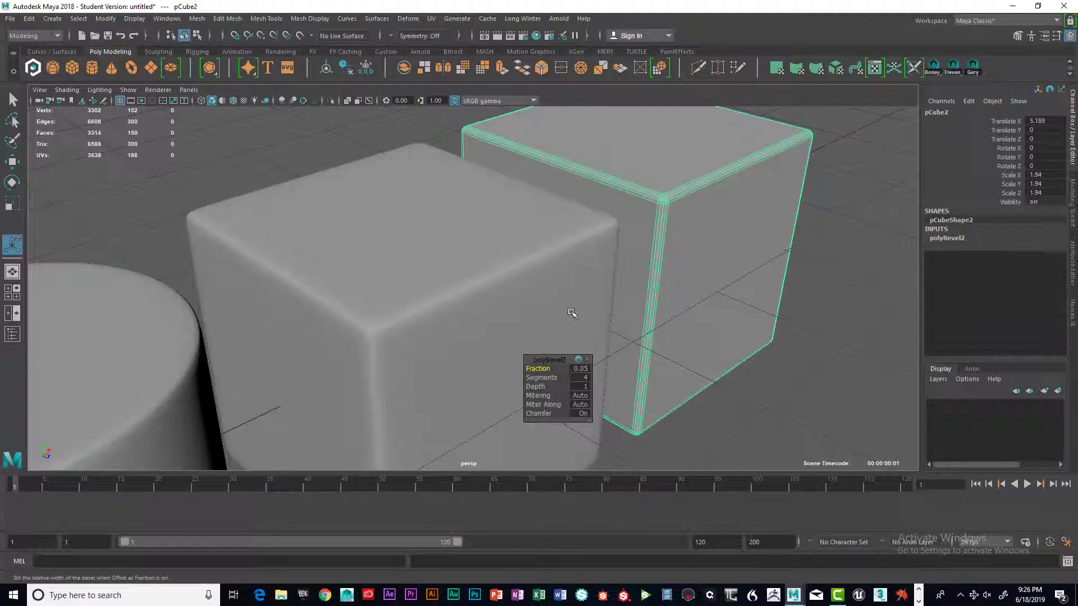
pyautogui.click(571, 312)
pyautogui.click(710, 312)
pyautogui.click(772, 383)
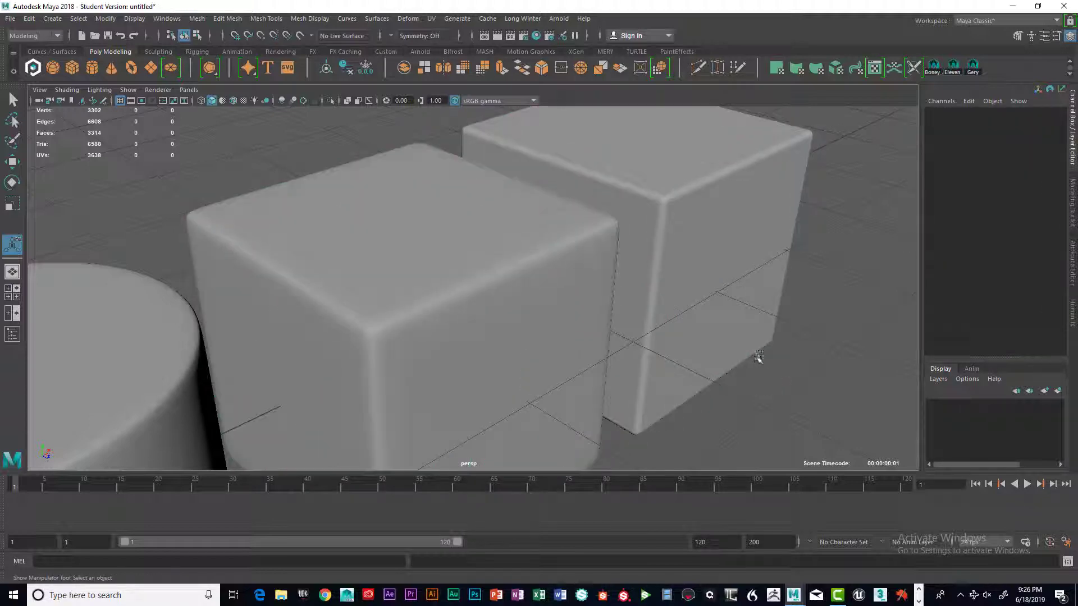
# Compare the edge highlights and corners of the smoothed cube with those of the bevelled cube close up.
pyautogui.keyDown('alt'); pyautogui.moveTo(758, 357); pyautogui.dragTo(760, 358); pyautogui.keyUp('alt')
pyautogui.keyDown('alt'); pyautogui.moveTo(761, 358); pyautogui.dragTo(668, 354, button='right'); pyautogui.keyUp('alt')
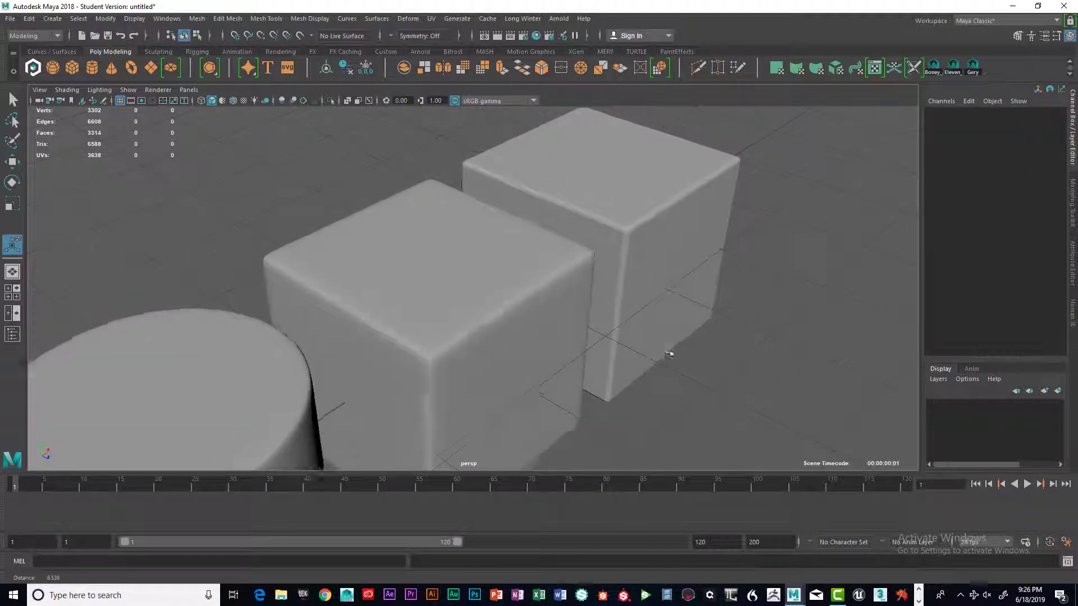
pyautogui.keyDown('alt'); pyautogui.moveTo(668, 354); pyautogui.dragTo(663, 349); pyautogui.keyUp('alt')
pyautogui.scroll(5, 521, 287)
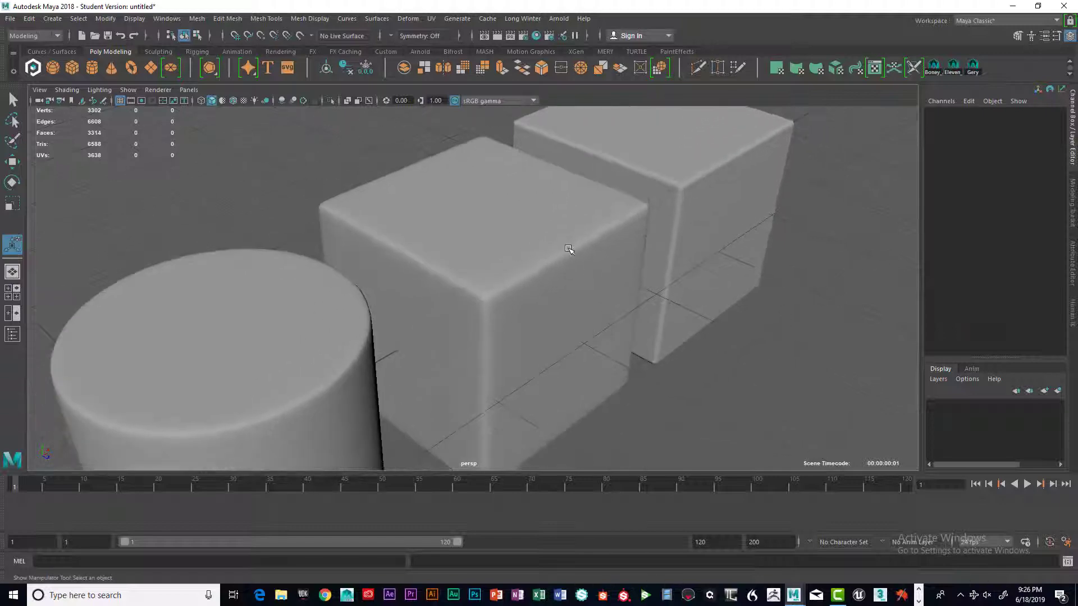
pyautogui.click(596, 261)
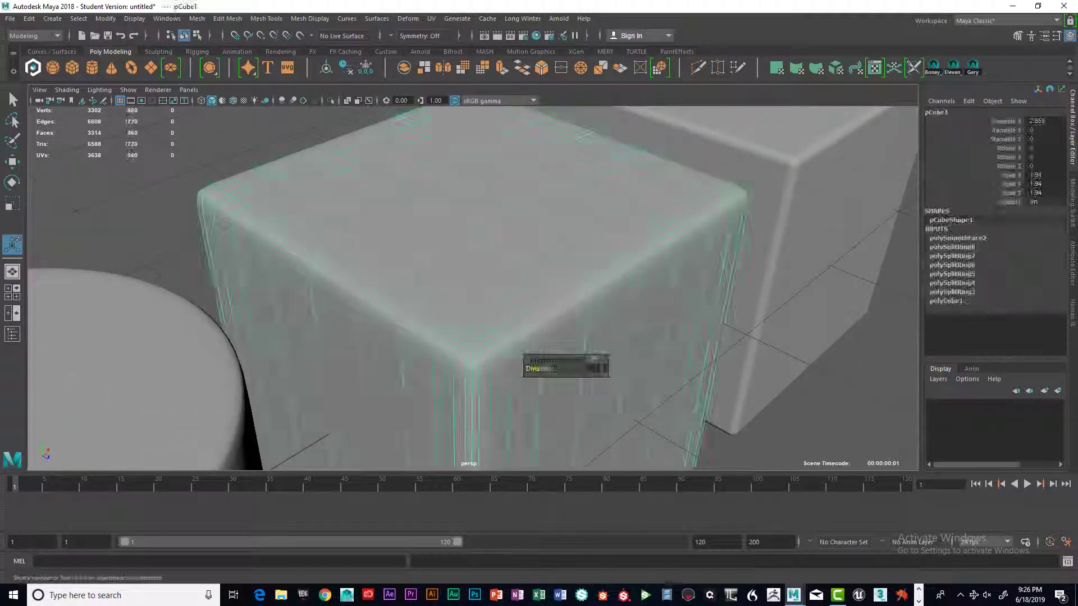
pyautogui.scroll(1, 688, 305)
pyautogui.click(839, 408)
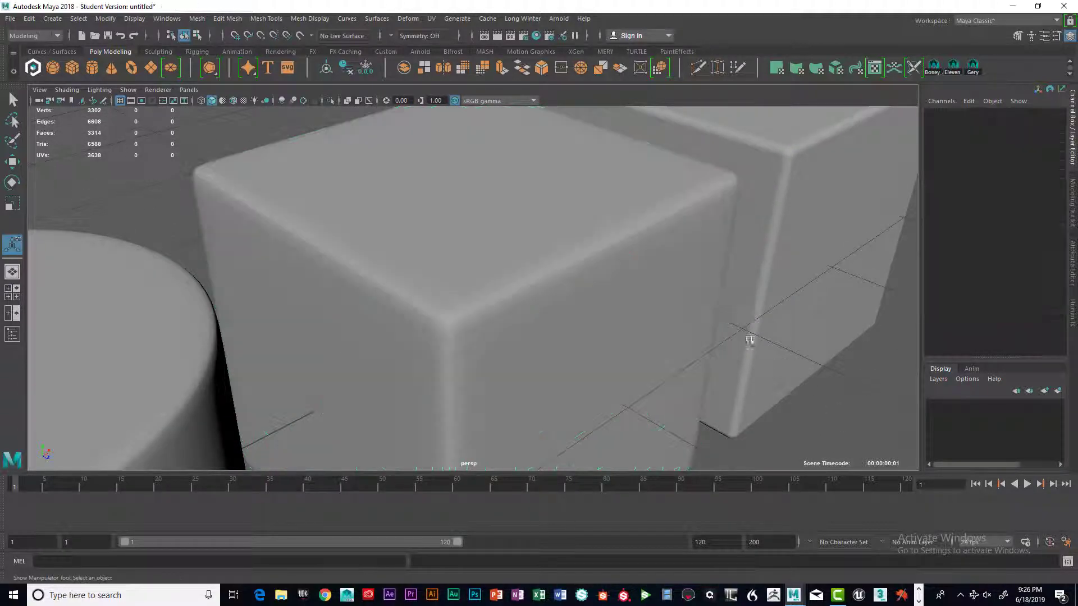
pyautogui.keyDown('alt'); pyautogui.moveTo(738, 284); pyautogui.dragTo(483, 418, button='middle'); pyautogui.keyUp('alt')
pyautogui.scroll(4, 687, 344)
pyautogui.keyDown('alt'); pyautogui.moveTo(688, 343); pyautogui.dragTo(613, 328); pyautogui.keyUp('alt')
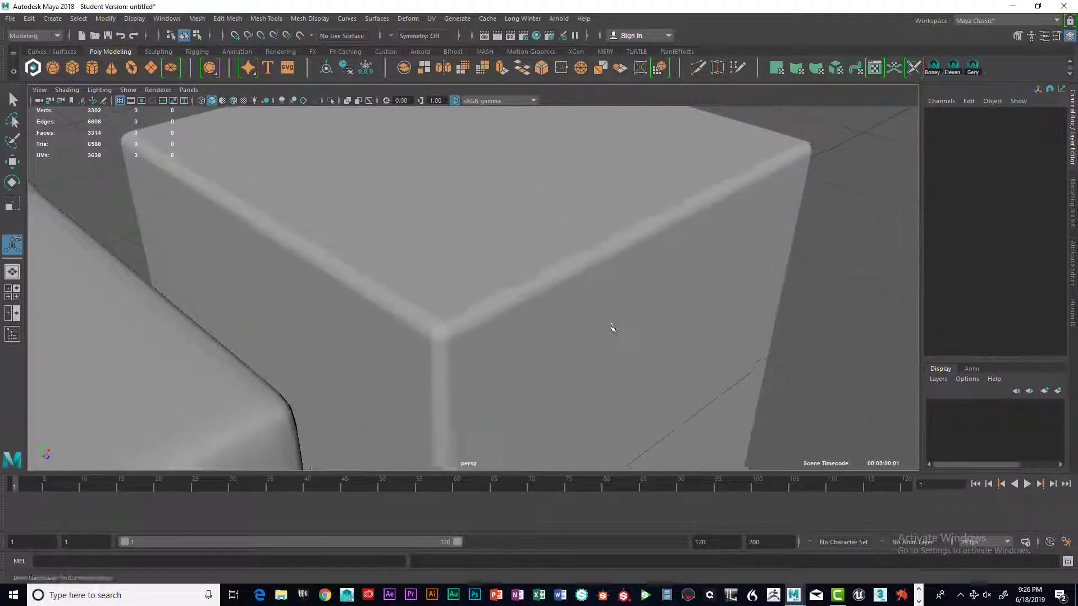
# Inspect the support edges on the bevelled cube by selecting an edge loop along its upper bevel, and return to an empty object selection.
pyautogui.click(443, 336)
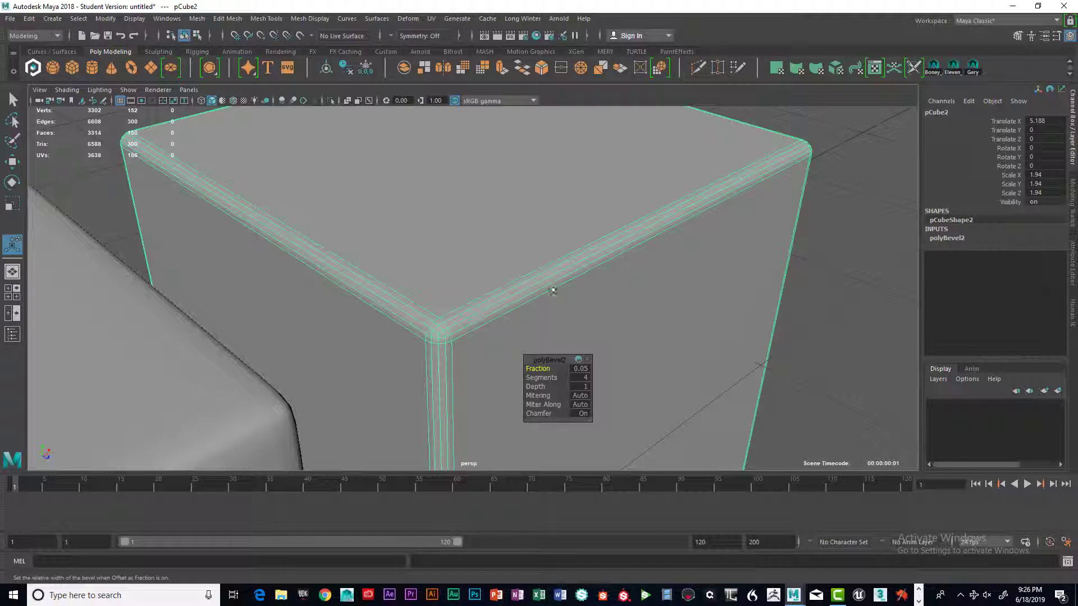
pyautogui.moveTo(719, 185); pyautogui.dragTo(714, 152, button='right')
pyautogui.doubleClick(695, 194)
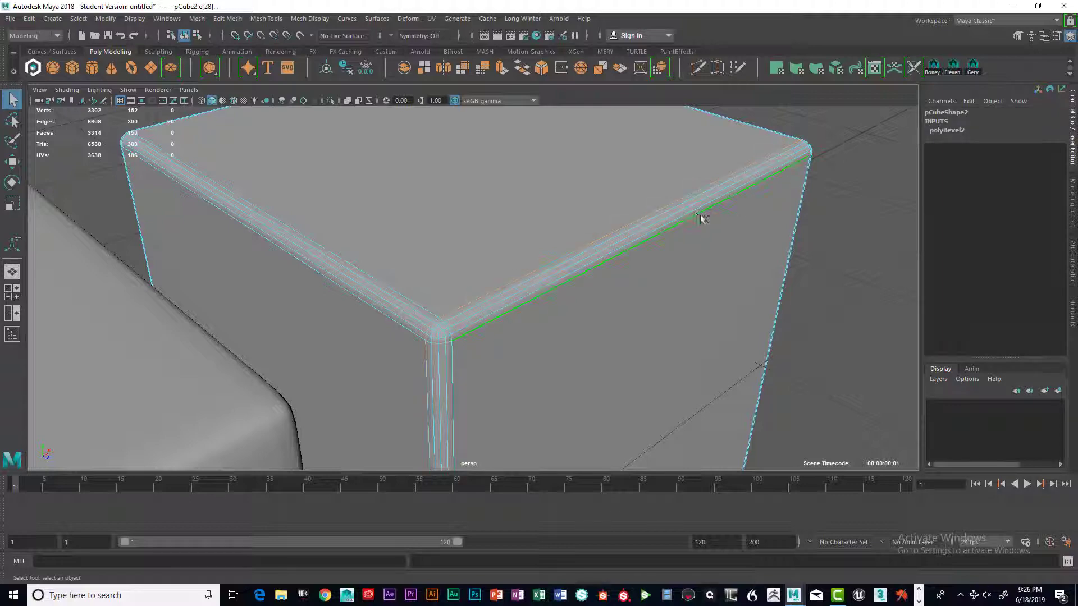
pyautogui.moveTo(604, 252); pyautogui.dragTo(596, 291, button='right')
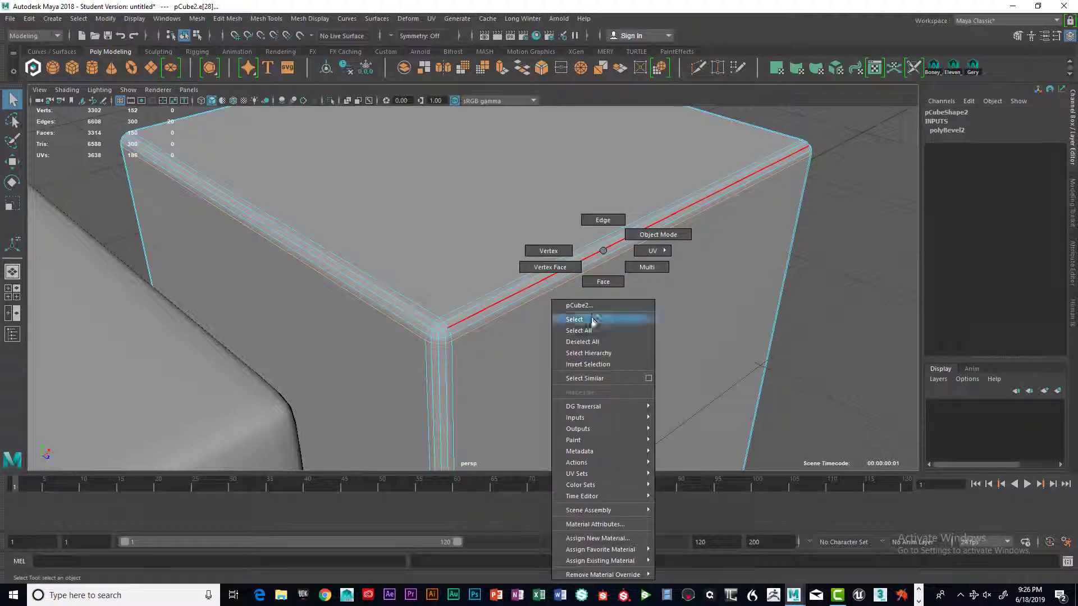
pyautogui.moveTo(594, 320); pyautogui.dragTo(593, 320, button='right')
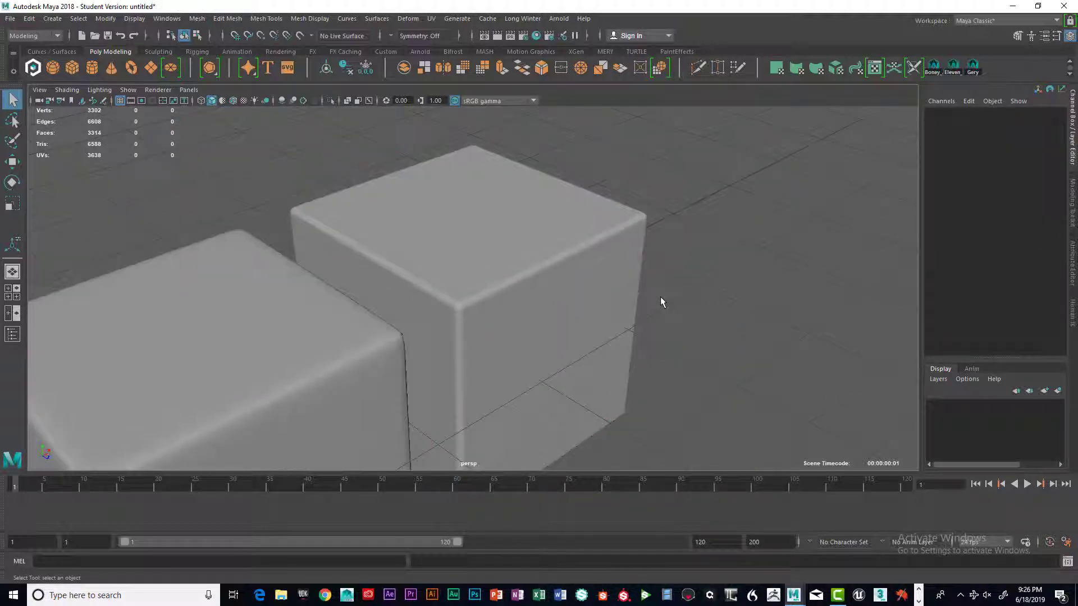
# Examine the edge highlights of both cylinders and both cubes from a distance, and the bevelled cube's edges close up.
pyautogui.keyDown('alt'); pyautogui.moveTo(661, 302); pyautogui.dragTo(548, 292); pyautogui.keyUp('alt')
pyautogui.scroll(-10, 618, 289)
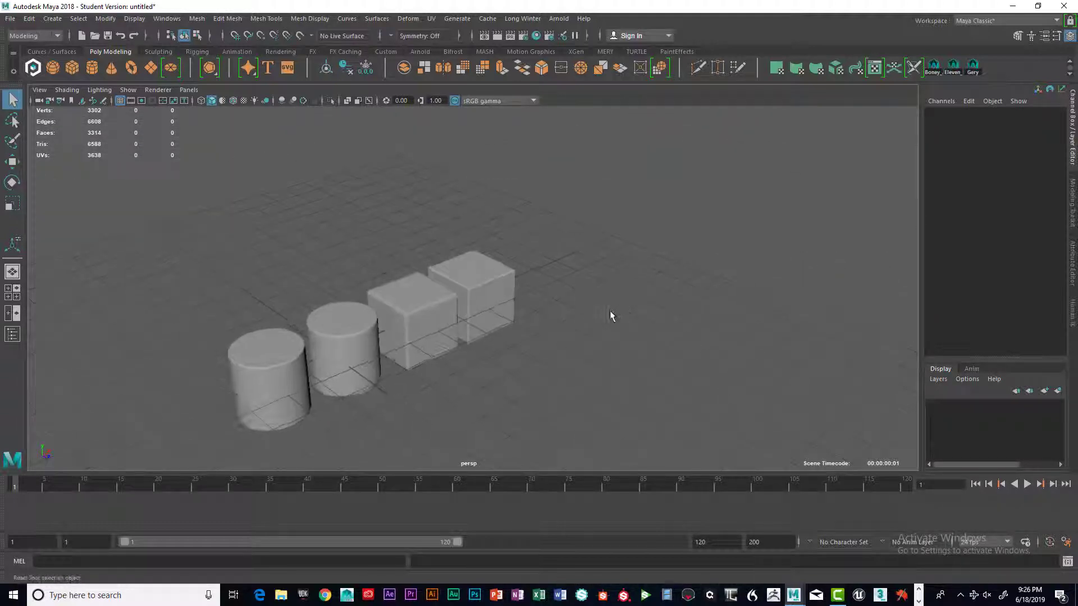
pyautogui.scroll(-5, 606, 315)
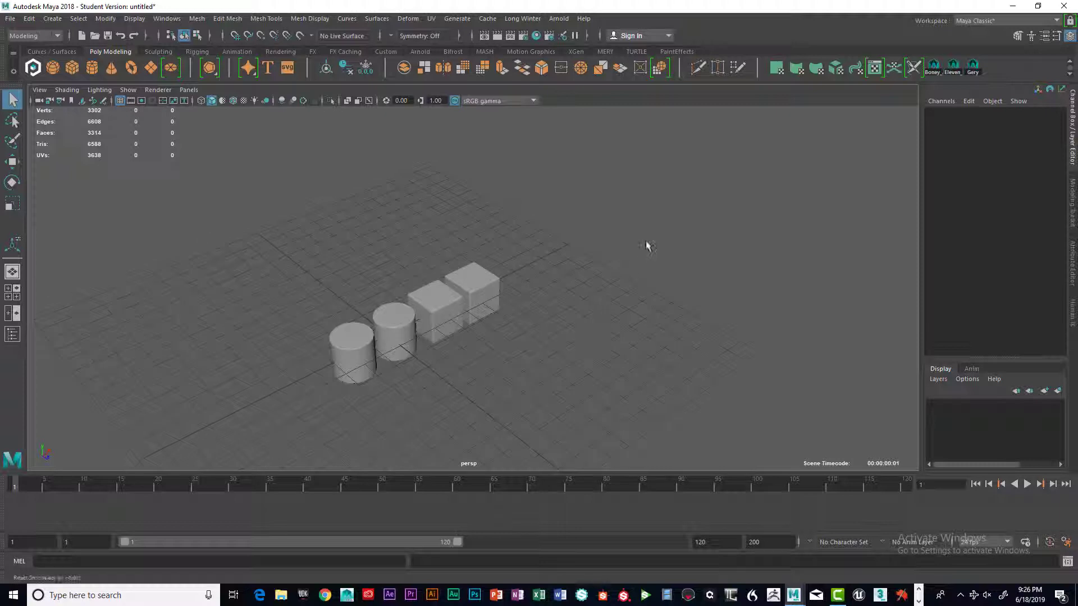
pyautogui.keyDown('alt'); pyautogui.moveTo(644, 243); pyautogui.dragTo(530, 302); pyautogui.keyUp('alt')
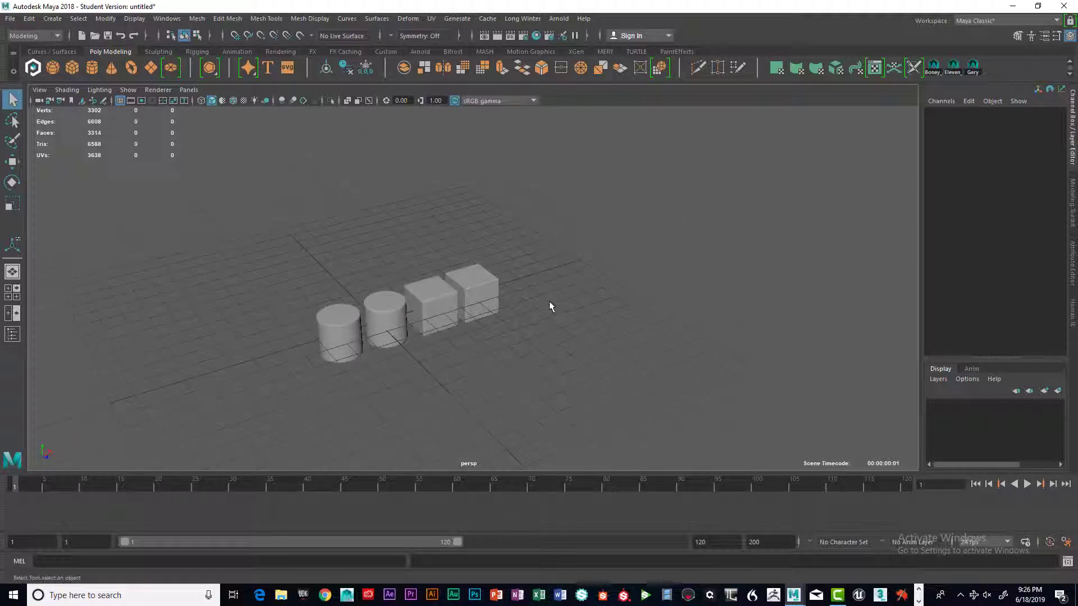
pyautogui.scroll(3, 546, 298)
pyautogui.scroll(2, 517, 308)
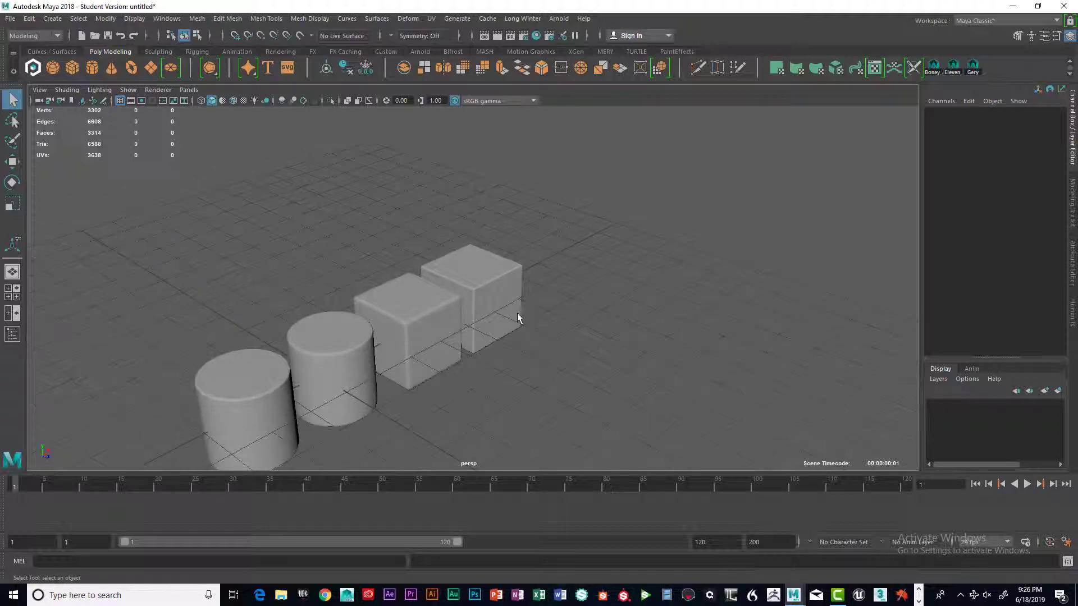
pyautogui.scroll(1, 517, 313)
pyautogui.scroll(4, 517, 313)
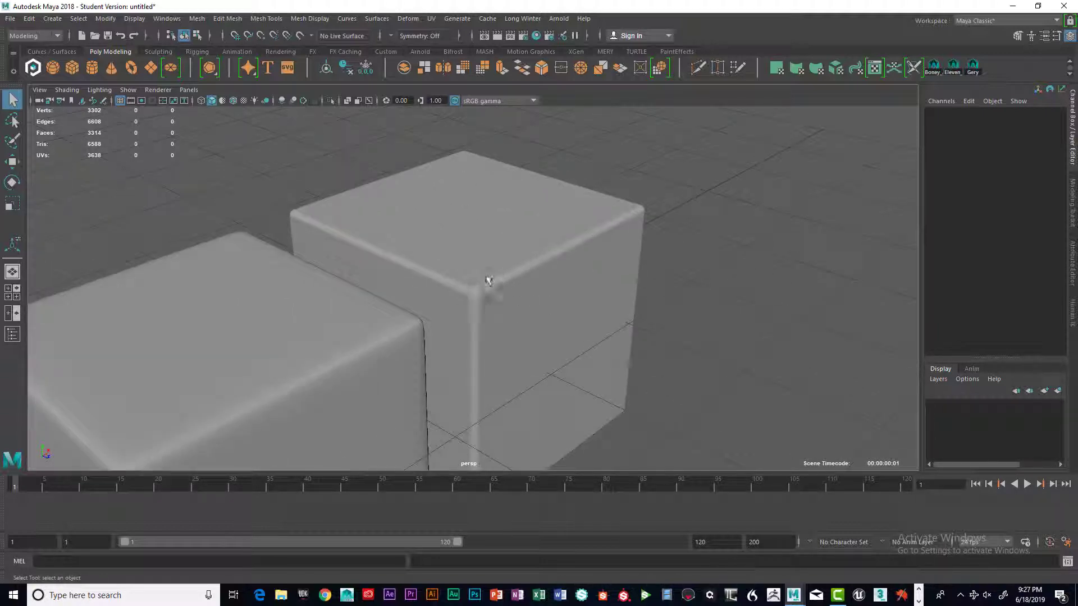
pyautogui.moveTo(549, 295)
pyautogui.keyDown('alt'); pyautogui.mouseDown()
pyautogui.moveTo(498, 289)
pyautogui.moveTo(534, 282)
pyautogui.mouseUp(); pyautogui.keyUp('alt')
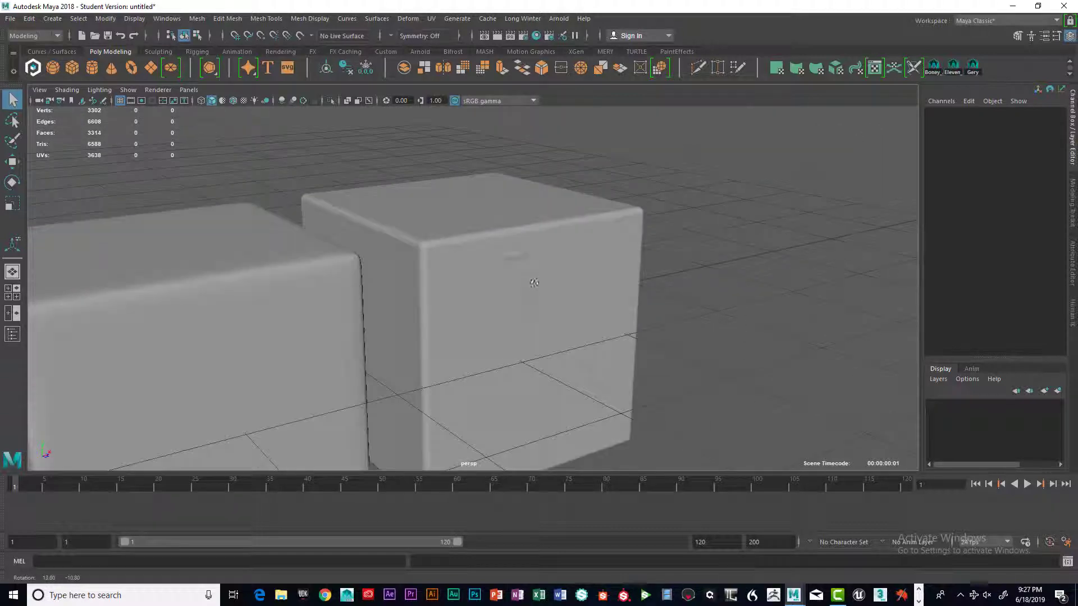
pyautogui.scroll(-6, 534, 283)
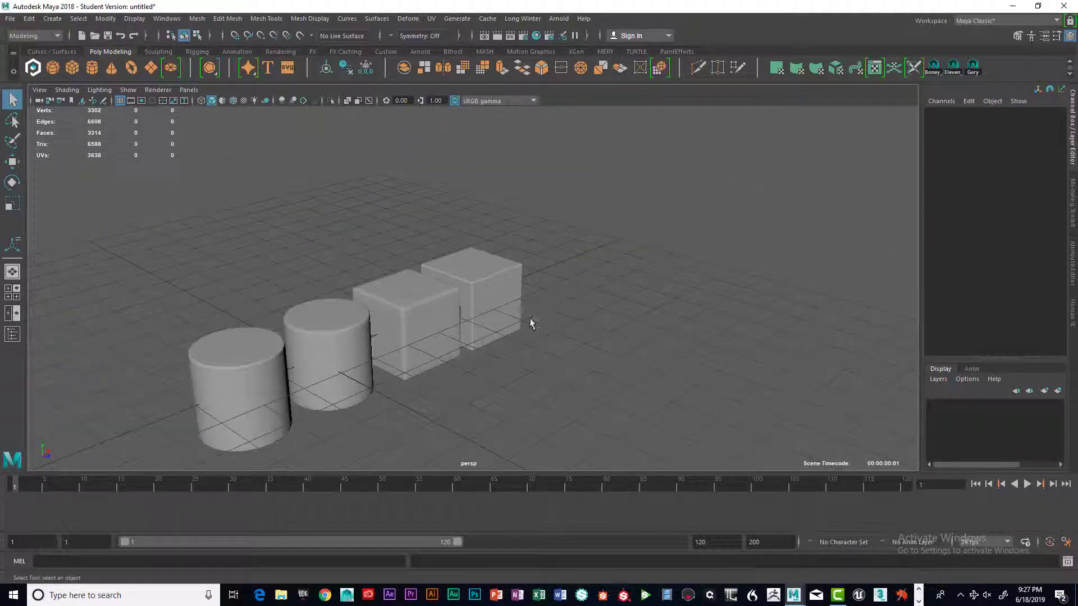
# Compare the wireframe density of the smoothed cube with that of the bevelled cube by selecting them in turn.
pyautogui.keyDown('alt'); pyautogui.moveTo(532, 324); pyautogui.dragTo(487, 316); pyautogui.keyUp('alt')
pyautogui.click(487, 317)
pyautogui.scroll(4, 586, 325)
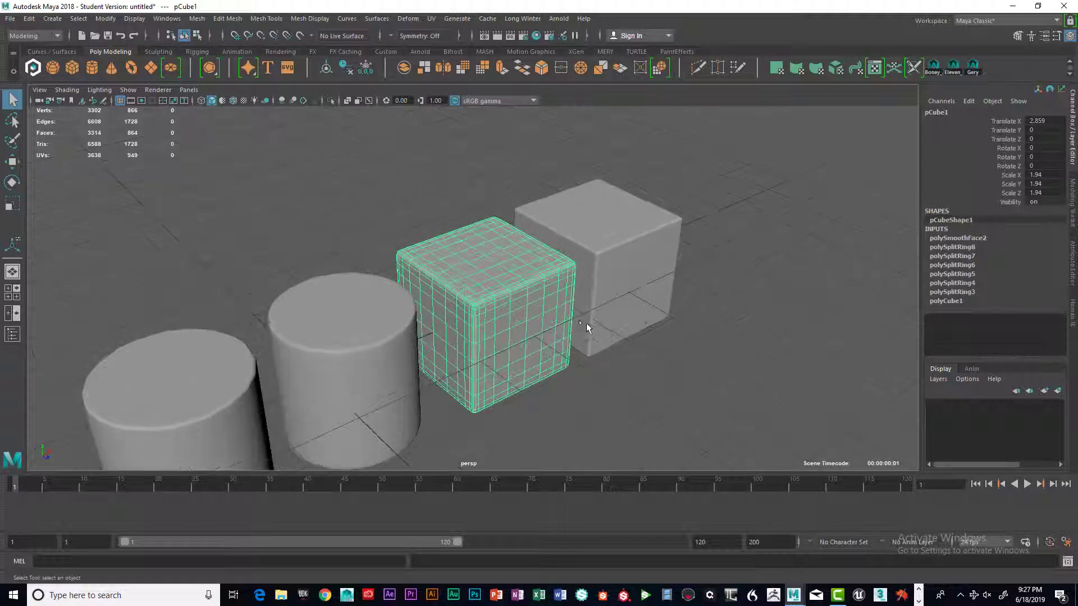
pyautogui.keyDown('alt'); pyautogui.moveTo(586, 322); pyautogui.dragTo(557, 297); pyautogui.keyUp('alt')
pyautogui.scroll(4, 556, 306)
pyautogui.click(673, 247)
pyautogui.click(572, 294)
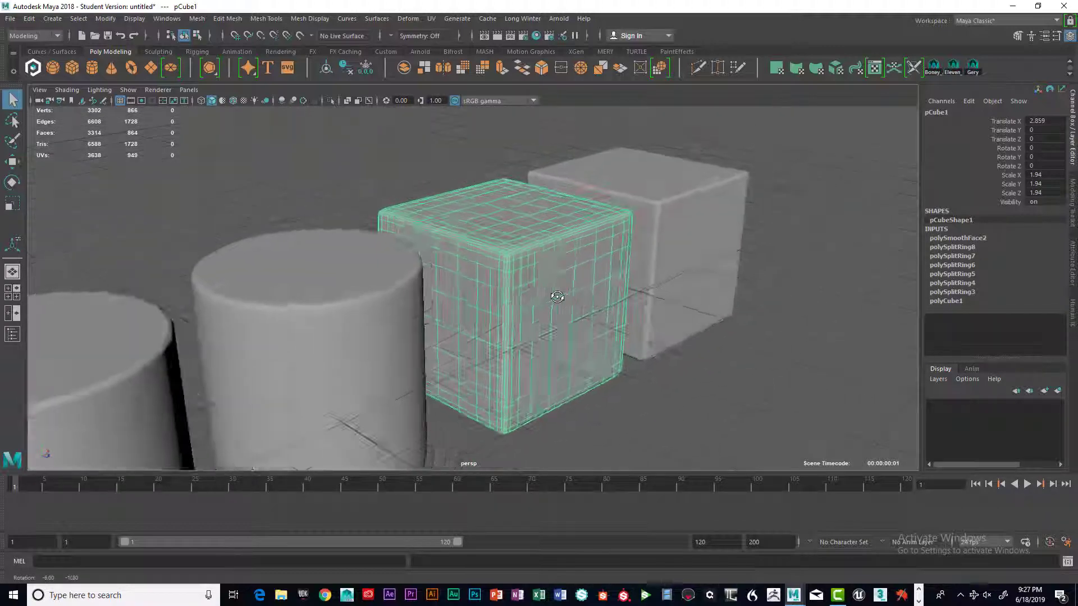
pyautogui.scroll(-8, 557, 297)
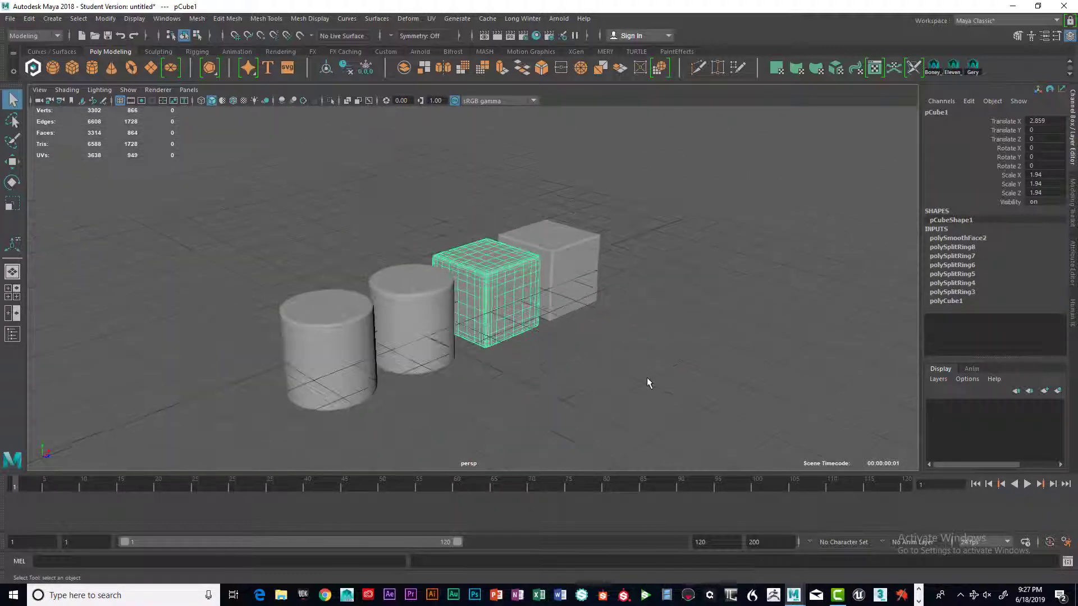
pyautogui.keyDown('alt'); pyautogui.moveTo(647, 379); pyautogui.dragTo(600, 348); pyautogui.keyUp('alt')
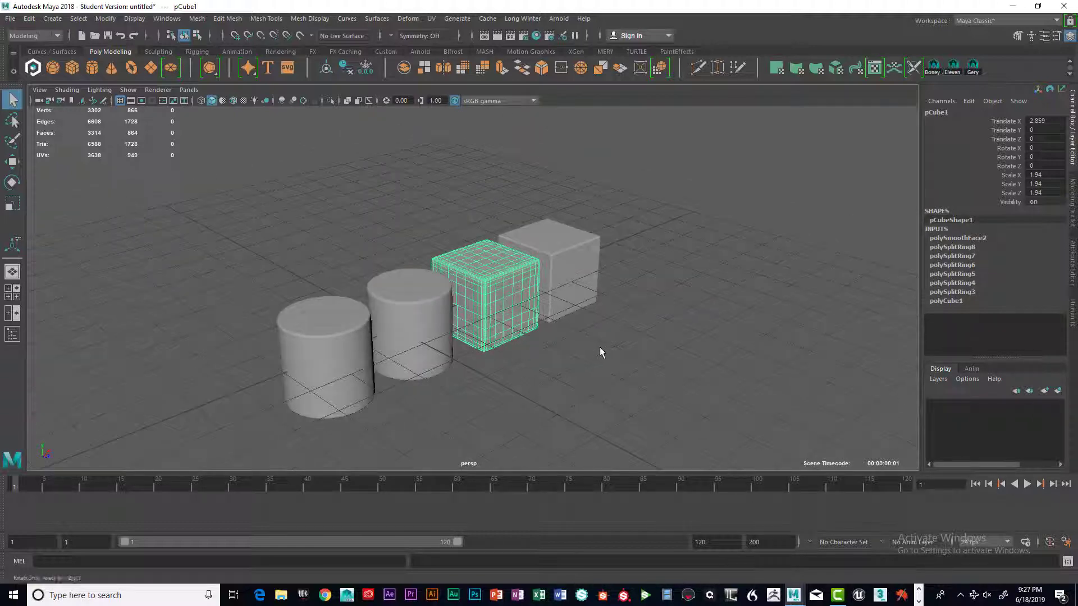
# Clear the selection and review the two cylinders and two cubes side by side.
pyautogui.click(571, 322)
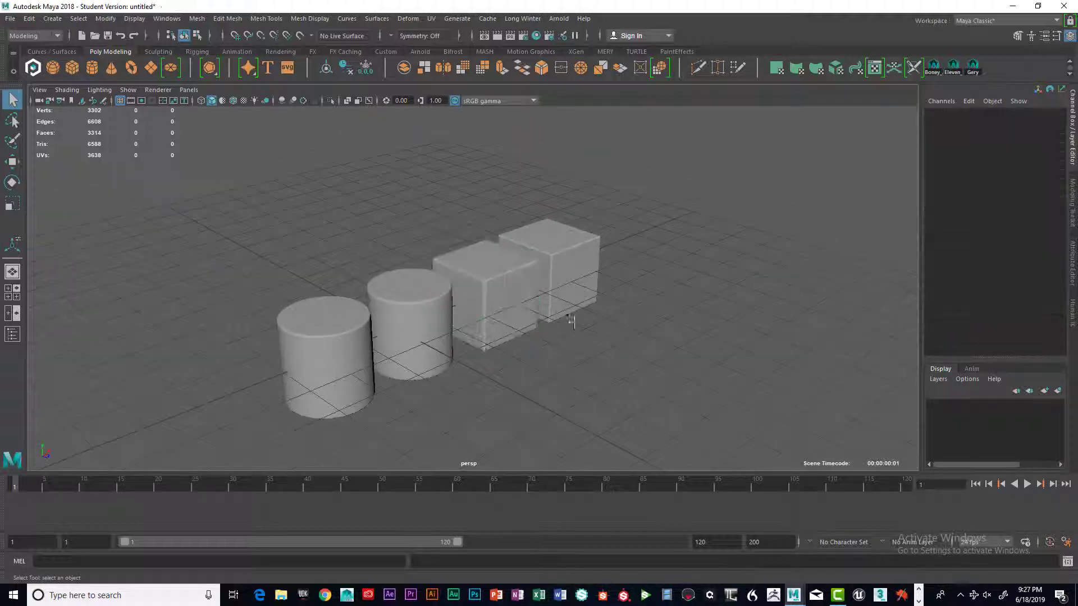
pyautogui.scroll(4, 606, 307)
pyautogui.keyDown('alt'); pyautogui.moveTo(605, 307); pyautogui.dragTo(630, 308); pyautogui.keyUp('alt')
pyautogui.keyDown('alt'); pyautogui.moveTo(630, 308); pyautogui.dragTo(628, 285, button='middle'); pyautogui.keyUp('alt')
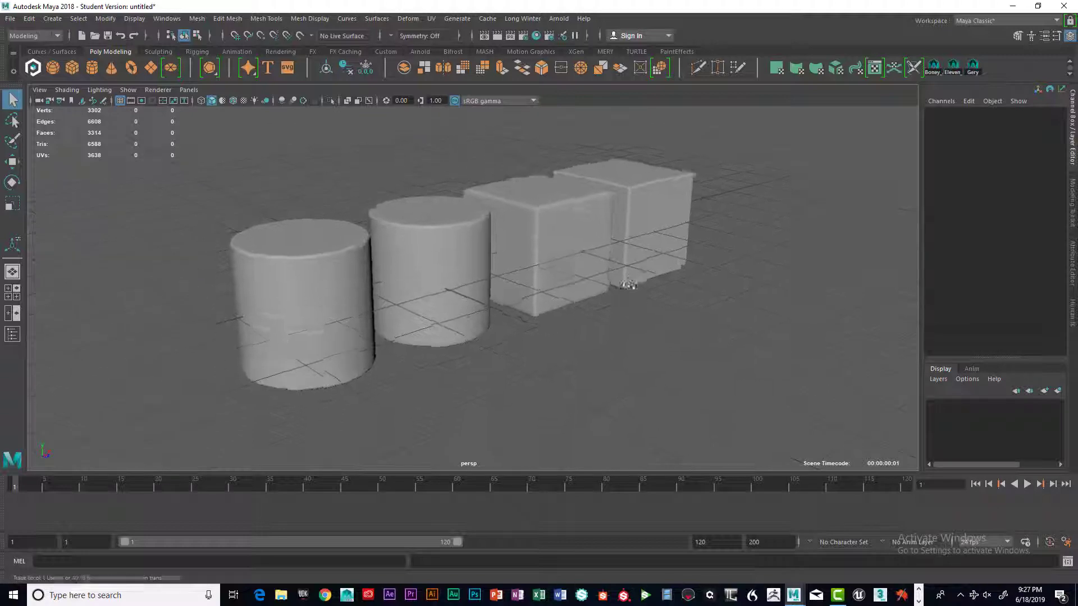
pyautogui.keyDown('alt'); pyautogui.moveTo(628, 285); pyautogui.dragTo(631, 301, button='right'); pyautogui.keyUp('alt')
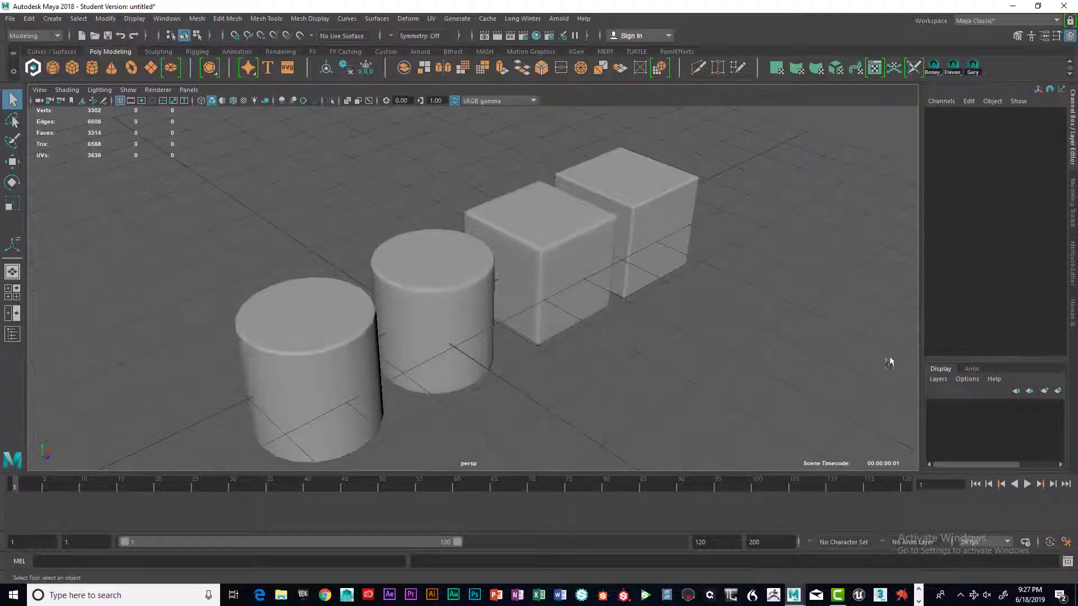